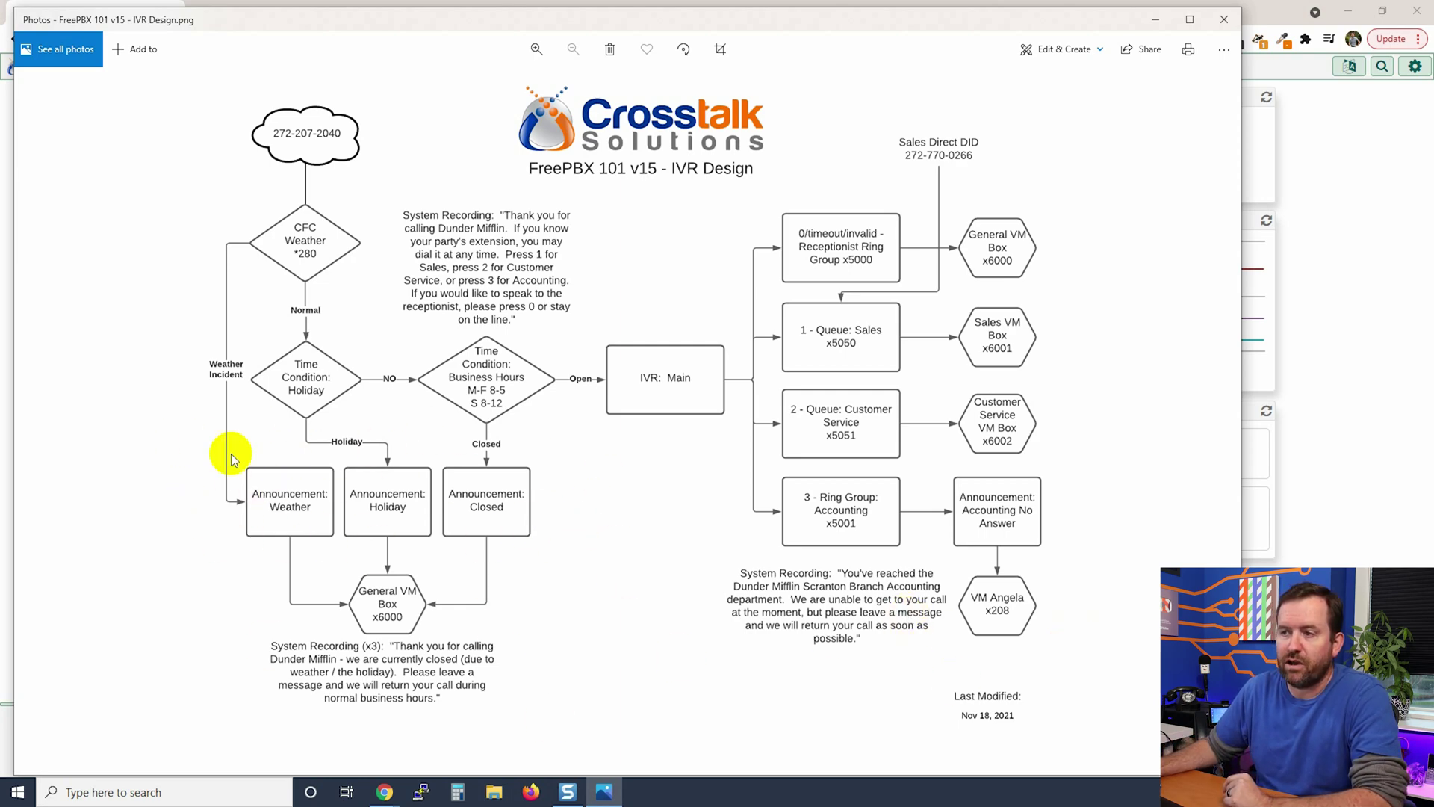
- Switch from the IVR design diagram in Photos to the FreePBX dashboard in Chrome
{"action": "key", "text": "alt+Tab"}
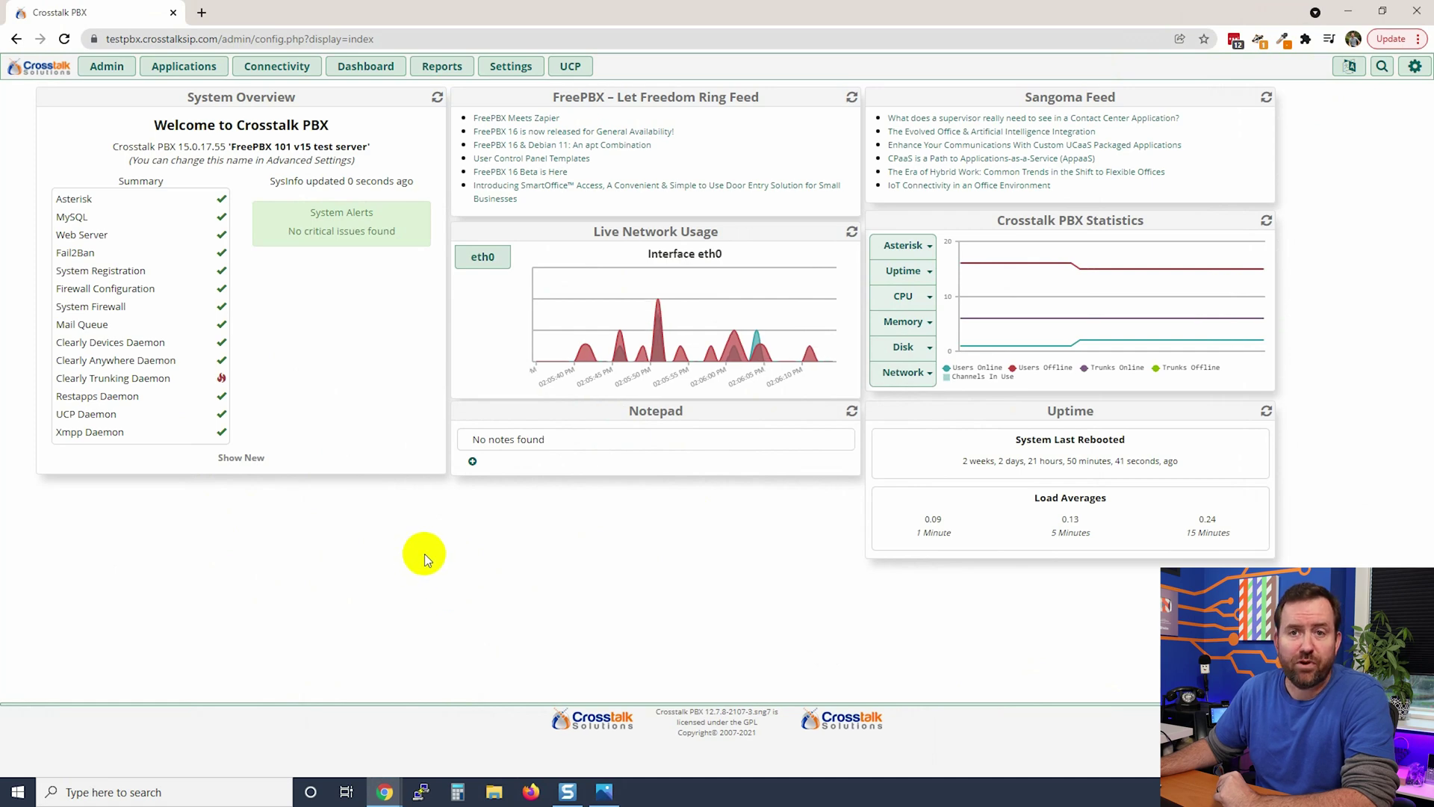
- Search the modules for 'annou' and open the Announcements page
{"action": "left_click", "coordinate": [184, 66]}
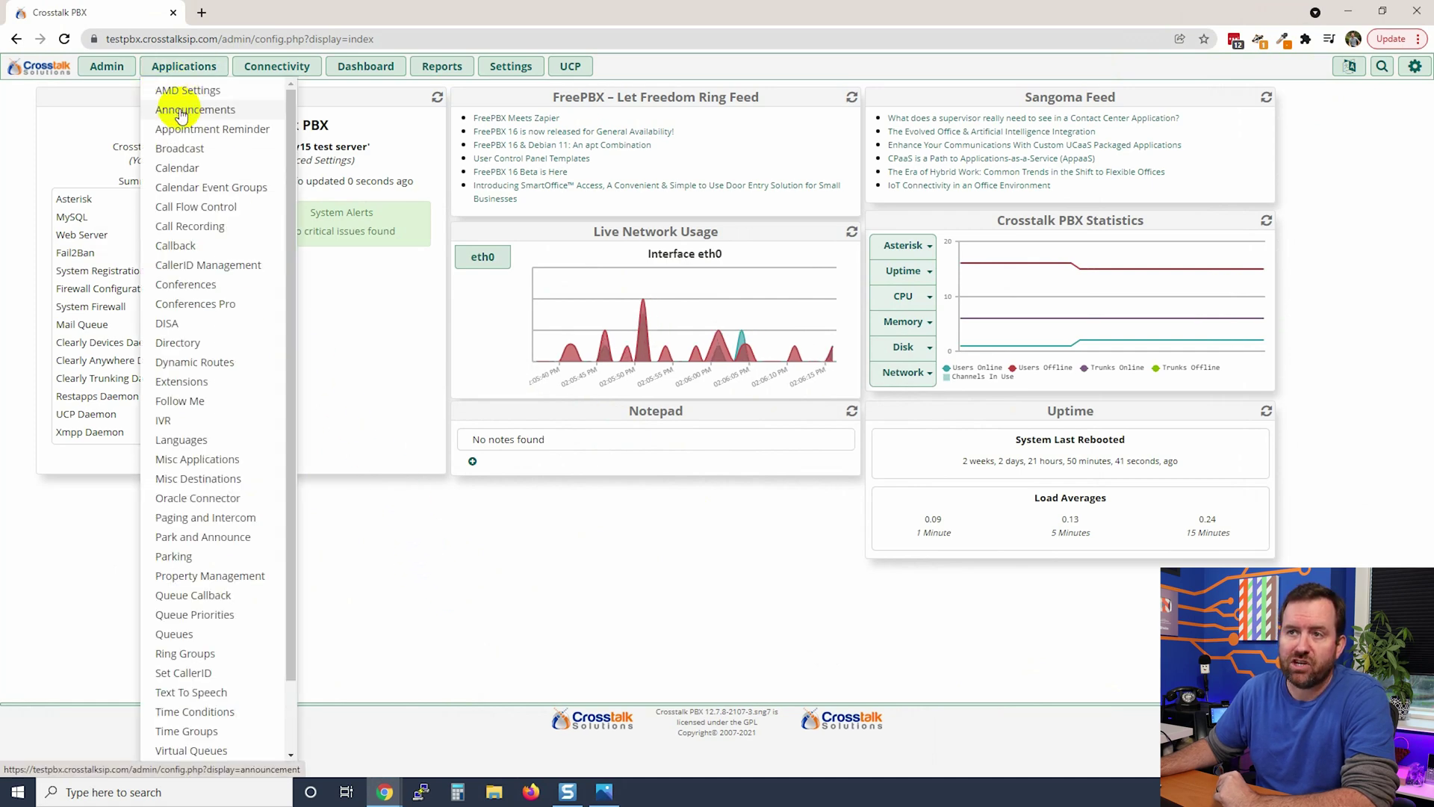
{"action": "left_click", "coordinate": [1383, 68]}
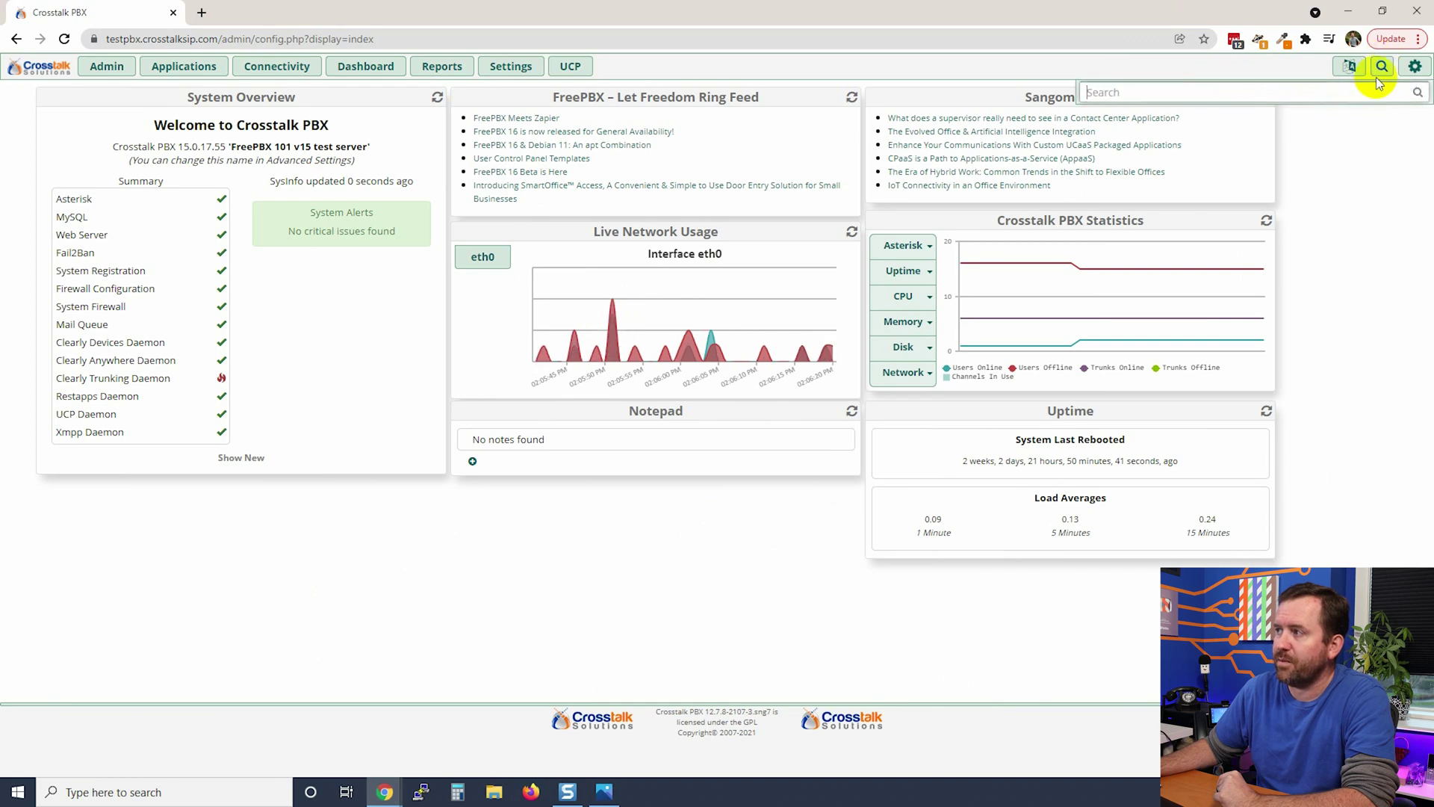
{"action": "left_click", "coordinate": [1350, 66]}
{"action": "left_click", "coordinate": [1175, 91]}
{"action": "type", "text": "annou"}
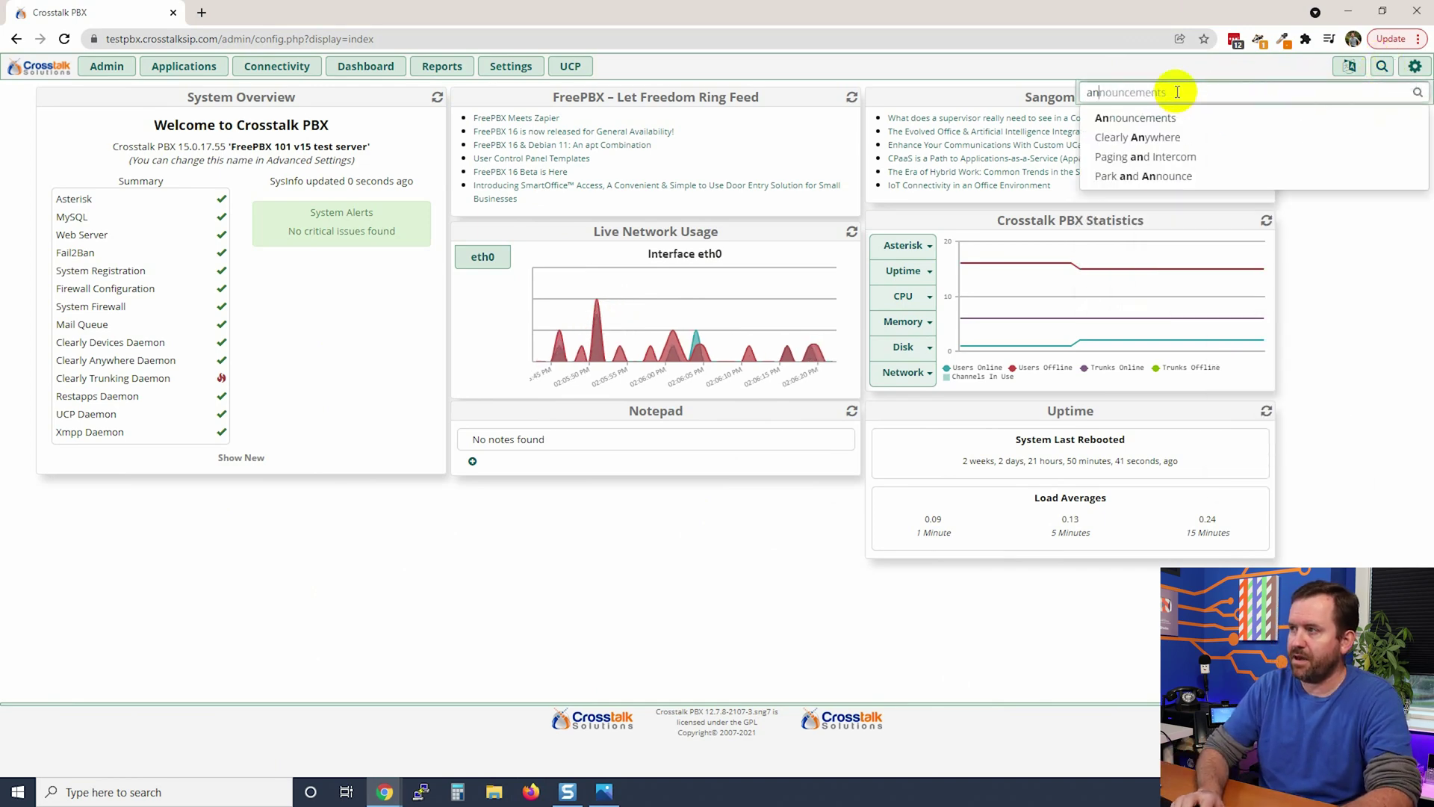
{"action": "left_click", "coordinate": [1128, 117]}
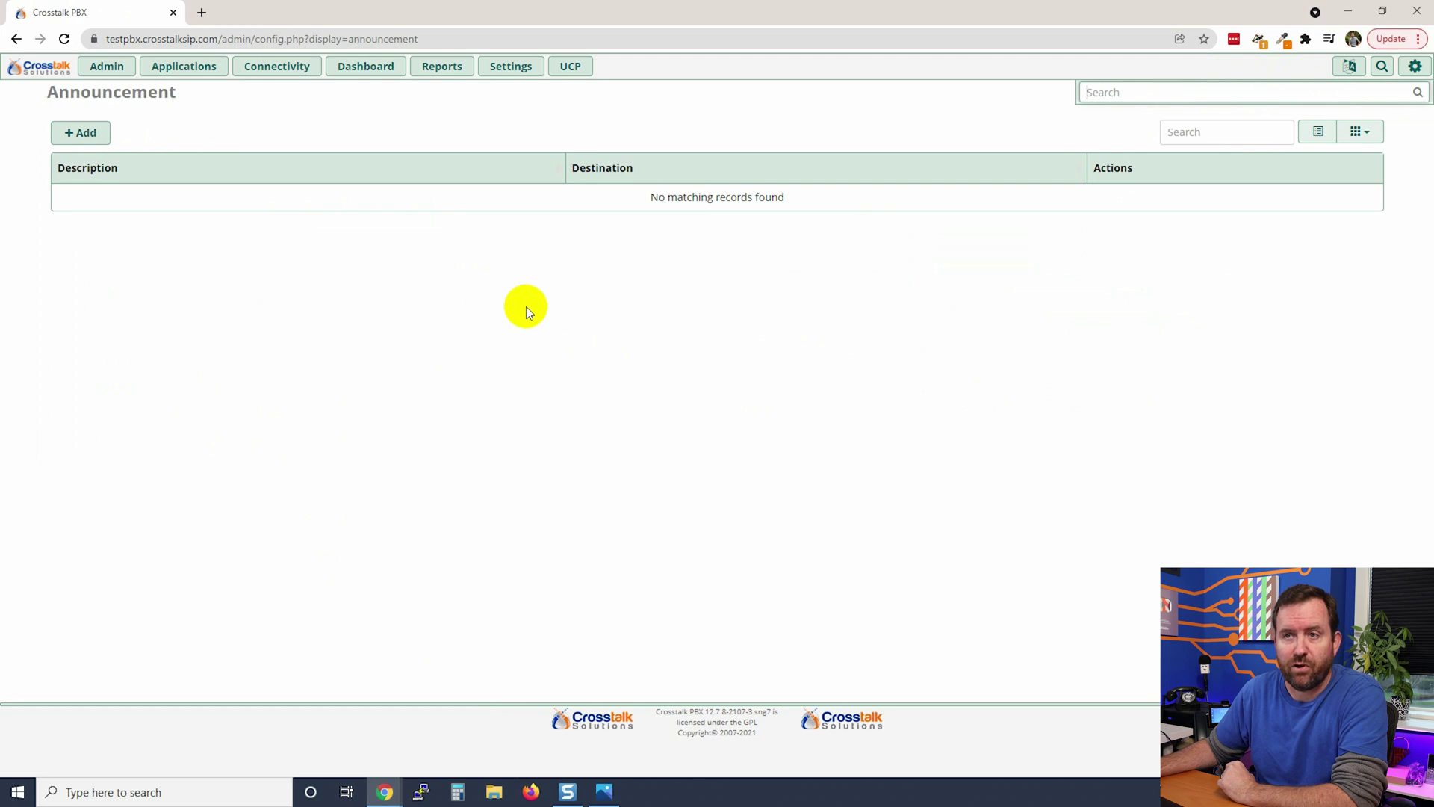
- Start a new announcement, briefly checking the IVR design diagram for reference
{"action": "left_click", "coordinate": [80, 132]}
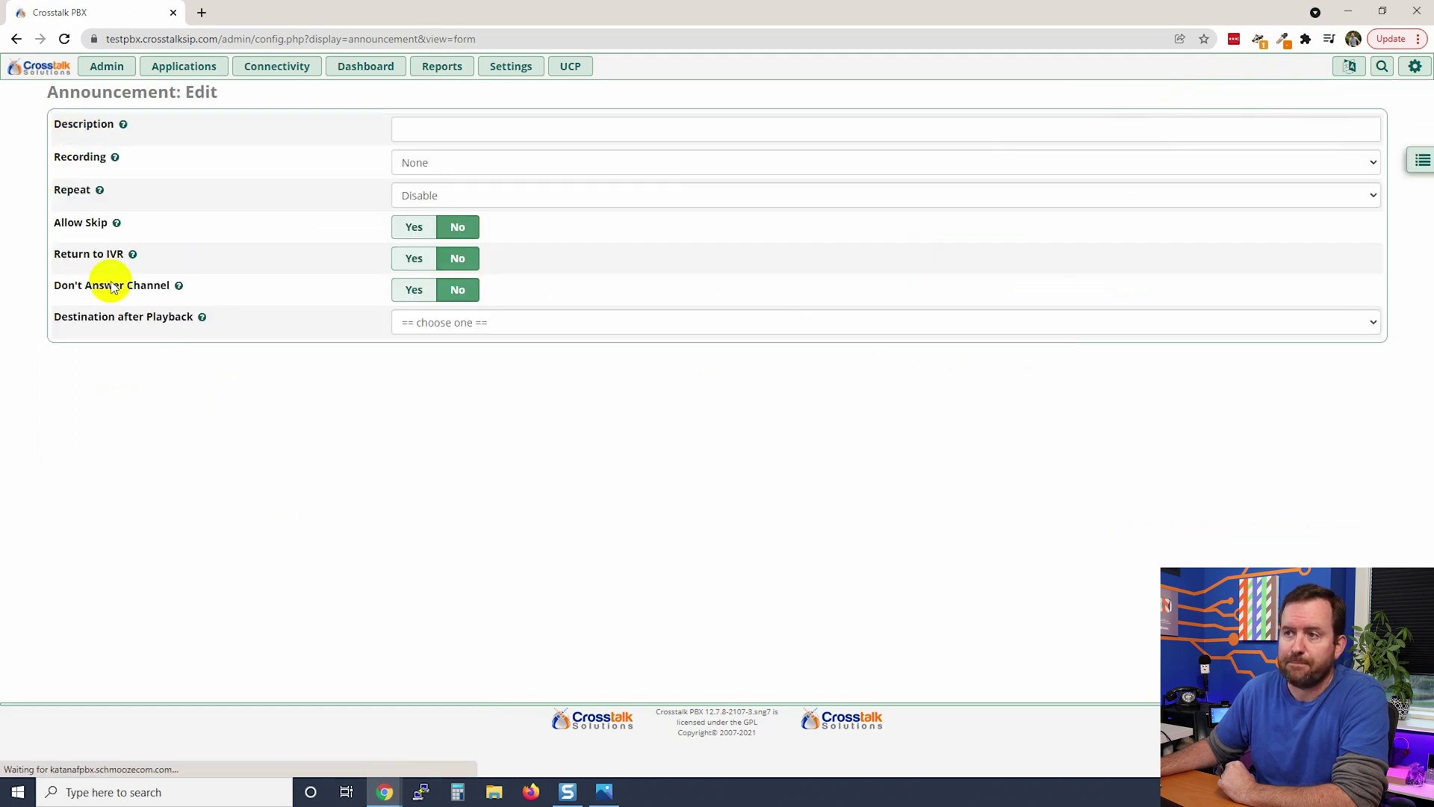
{"action": "left_click", "coordinate": [611, 793]}
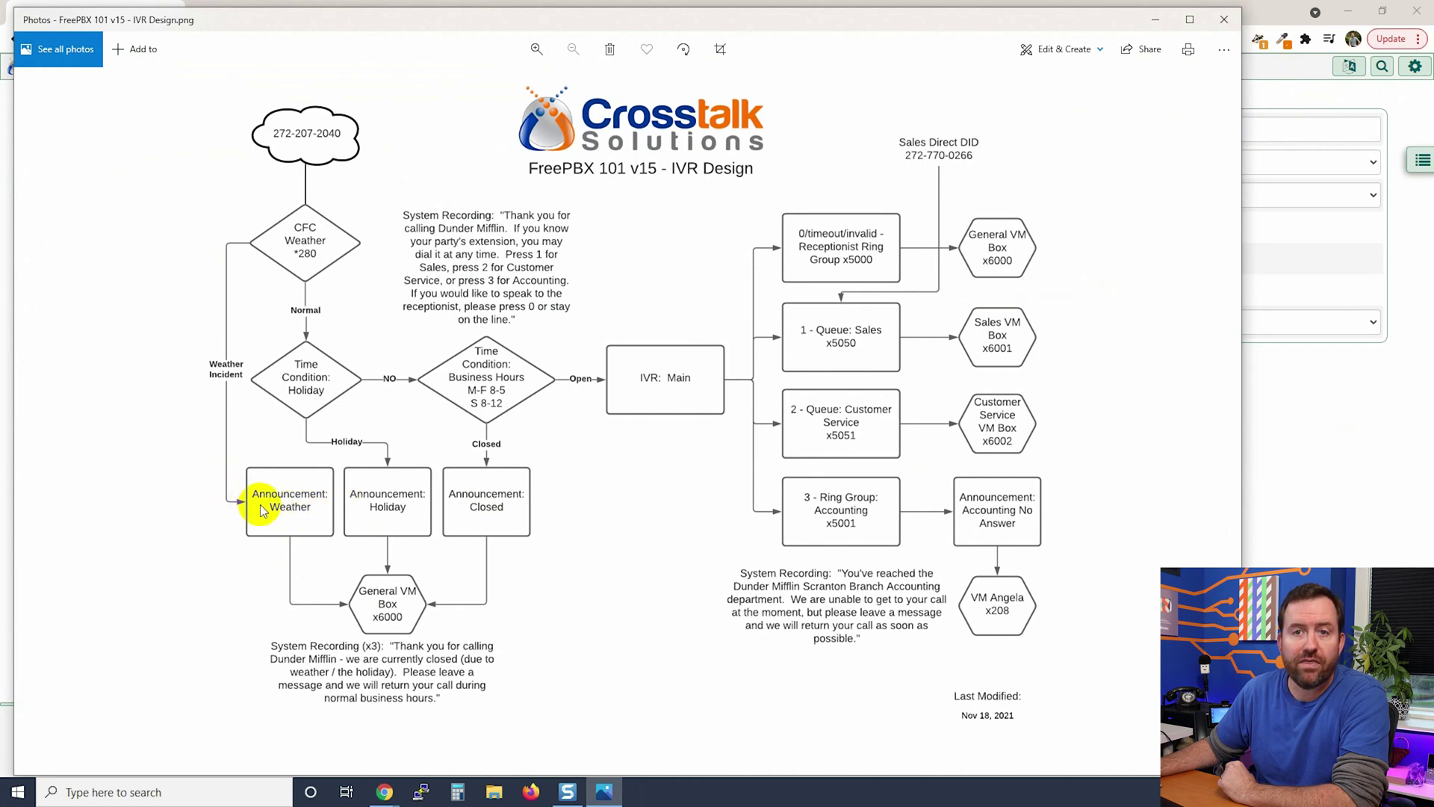
{"action": "left_click", "coordinate": [1156, 19]}
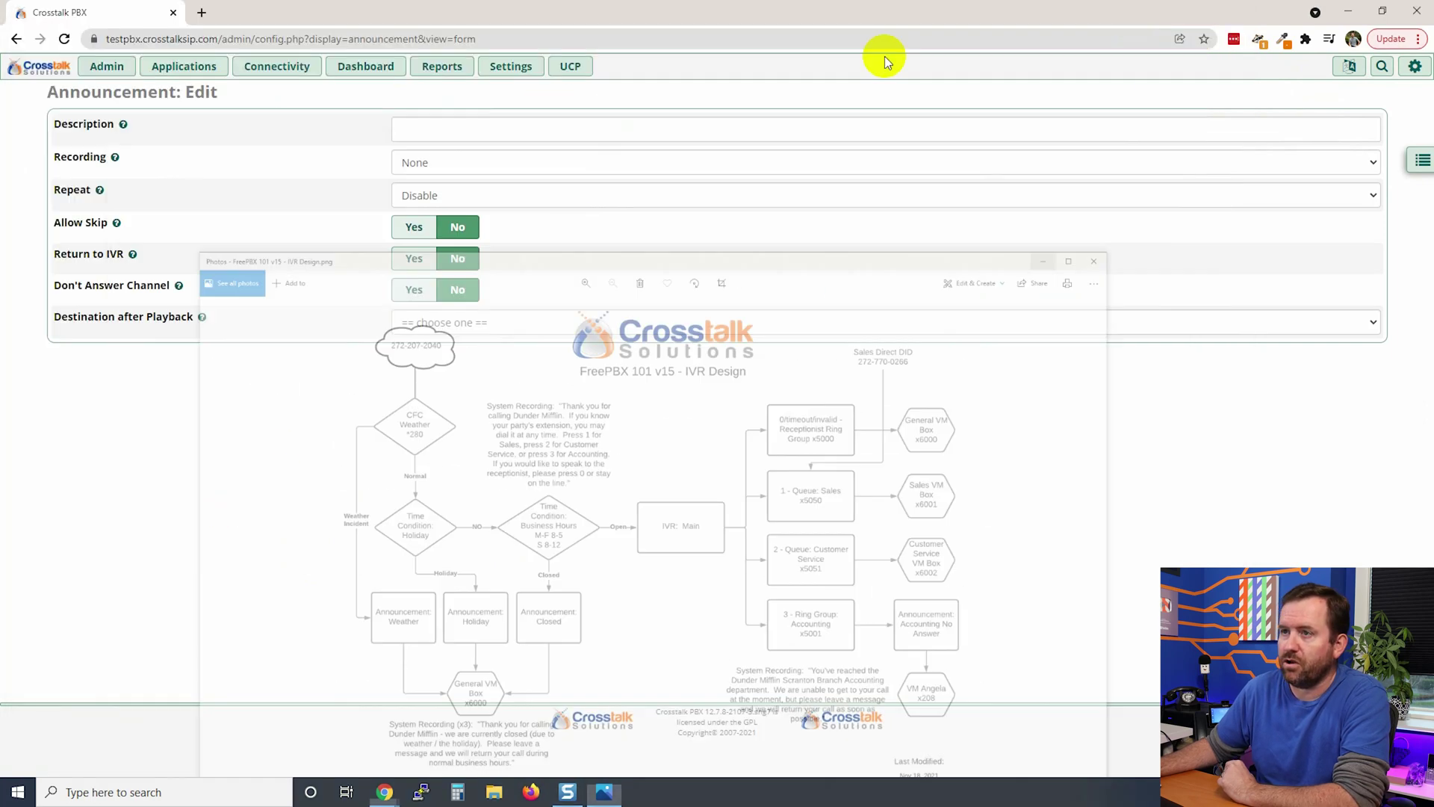
- Enter 'Weather Closure' as the description and select the Closed-weather recording, checking the IVR diagram
{"action": "left_click", "coordinate": [454, 128]}
{"action": "type", "text": "Weathe"}
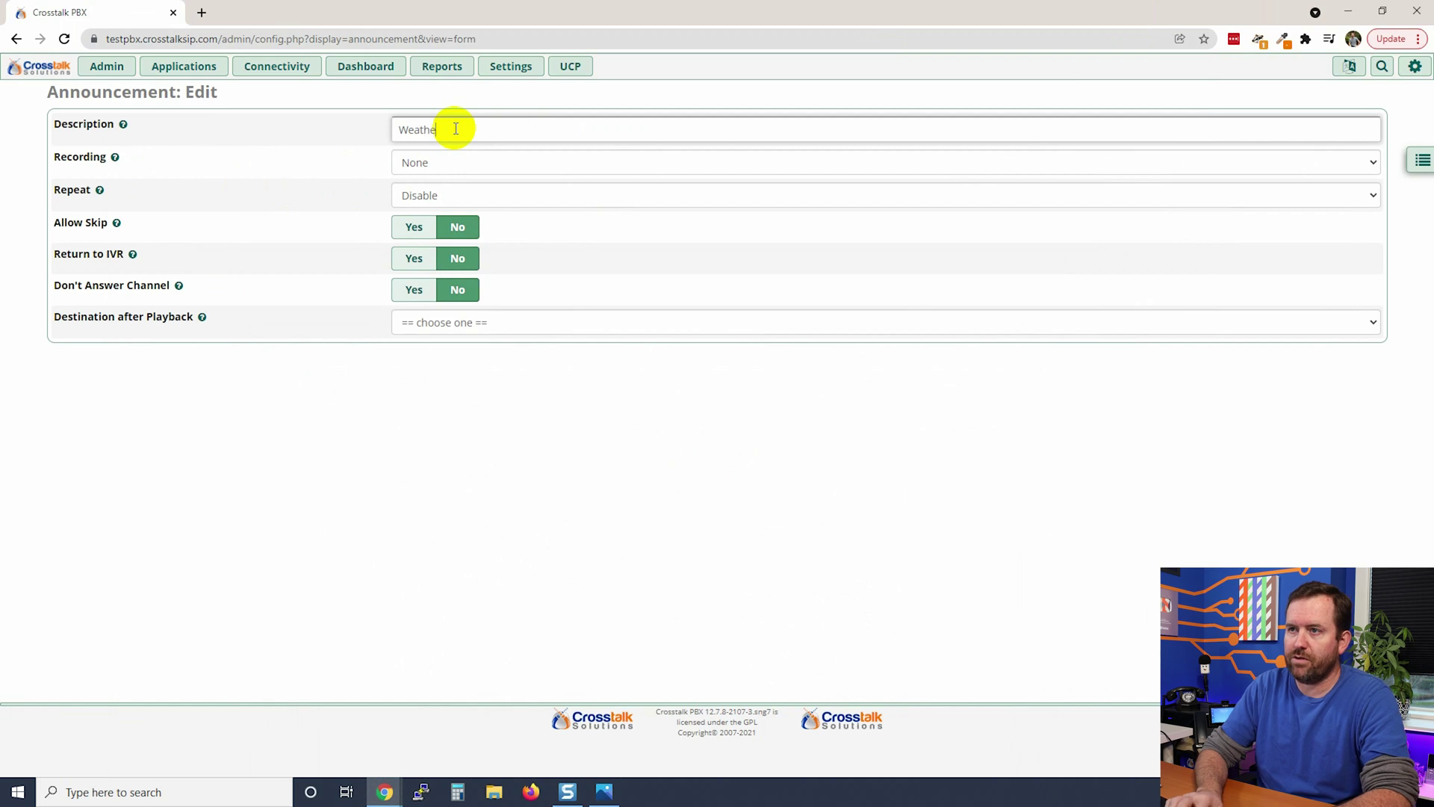
{"action": "type", "text": "r Closure"}
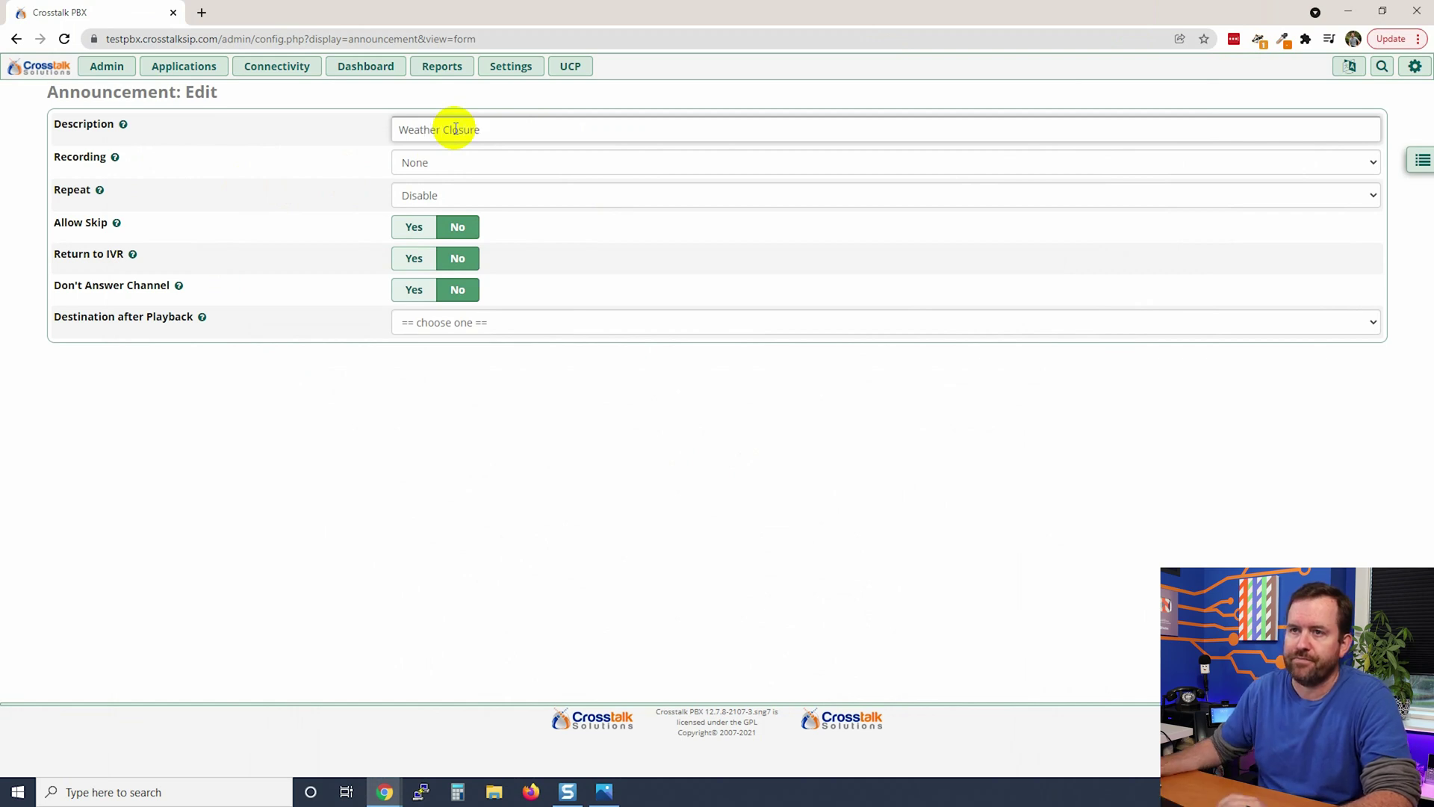
{"action": "left_click", "coordinate": [416, 162]}
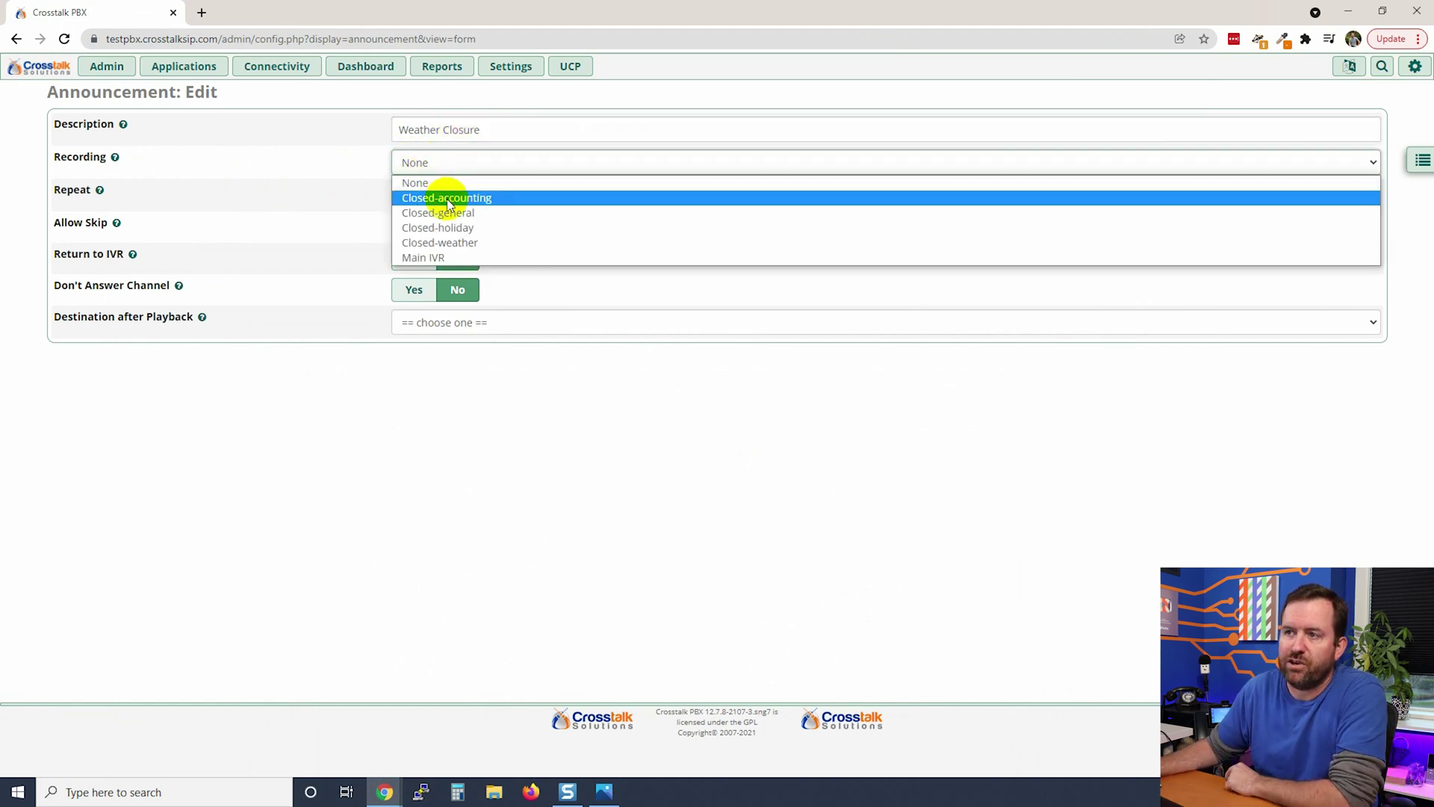
{"action": "left_click", "coordinate": [458, 245]}
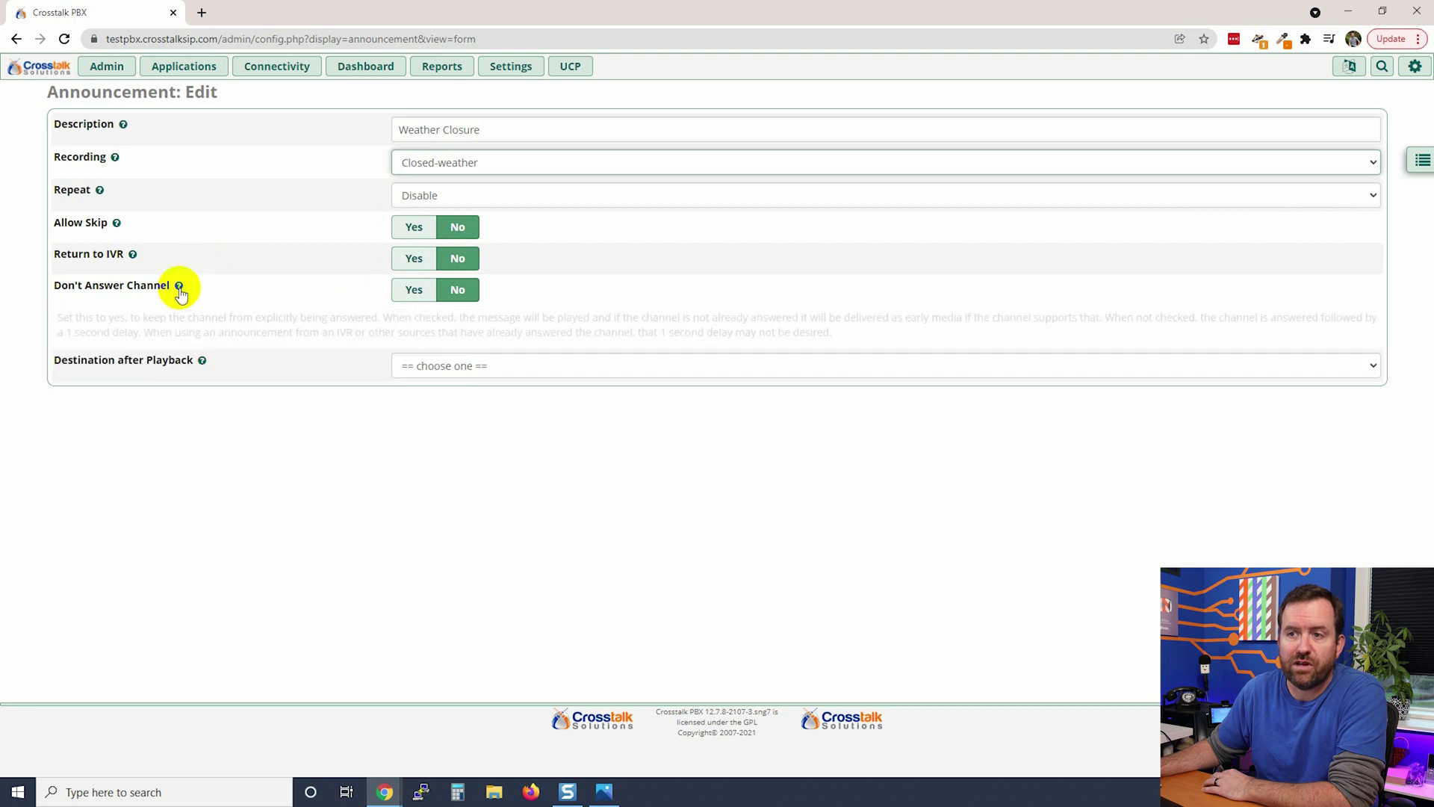
{"action": "mouse_move", "coordinate": [133, 252]}
{"action": "mouse_move", "coordinate": [119, 224]}
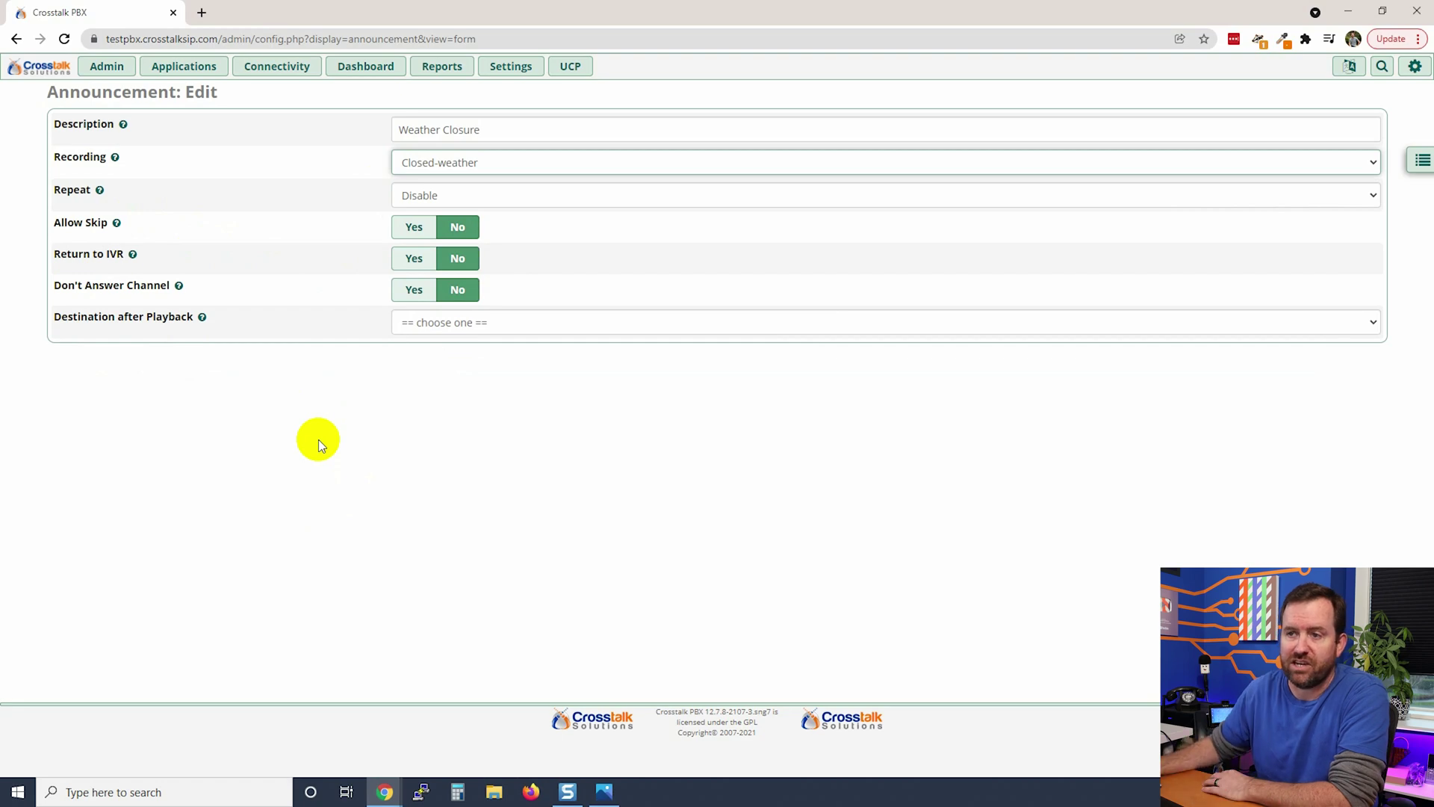
{"action": "left_click", "coordinate": [605, 794]}
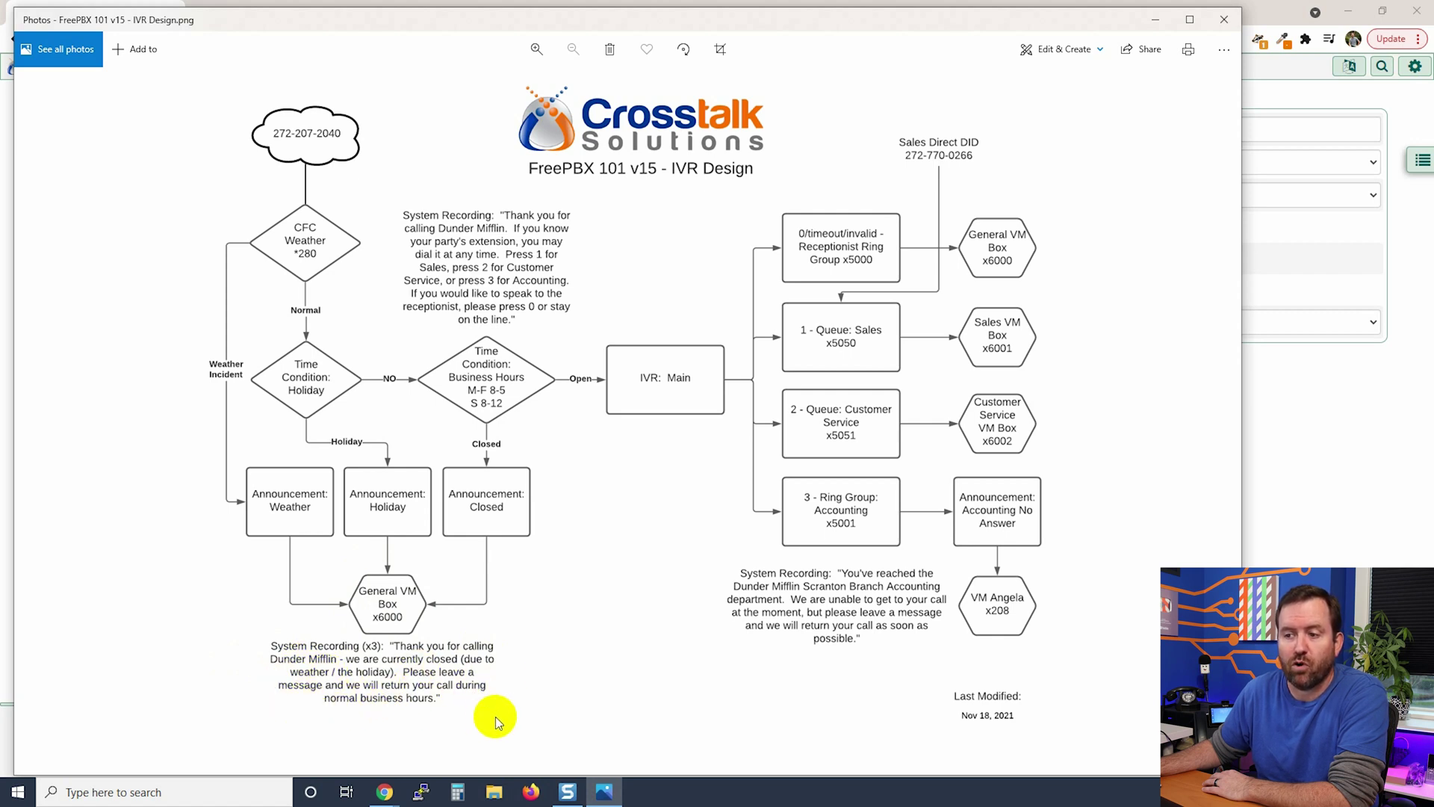
{"action": "left_click", "coordinate": [1156, 21]}
- Route Weather Closure to Voicemail 6000 General VM (Instructions Only) after playback and save it
{"action": "left_click", "coordinate": [481, 322]}
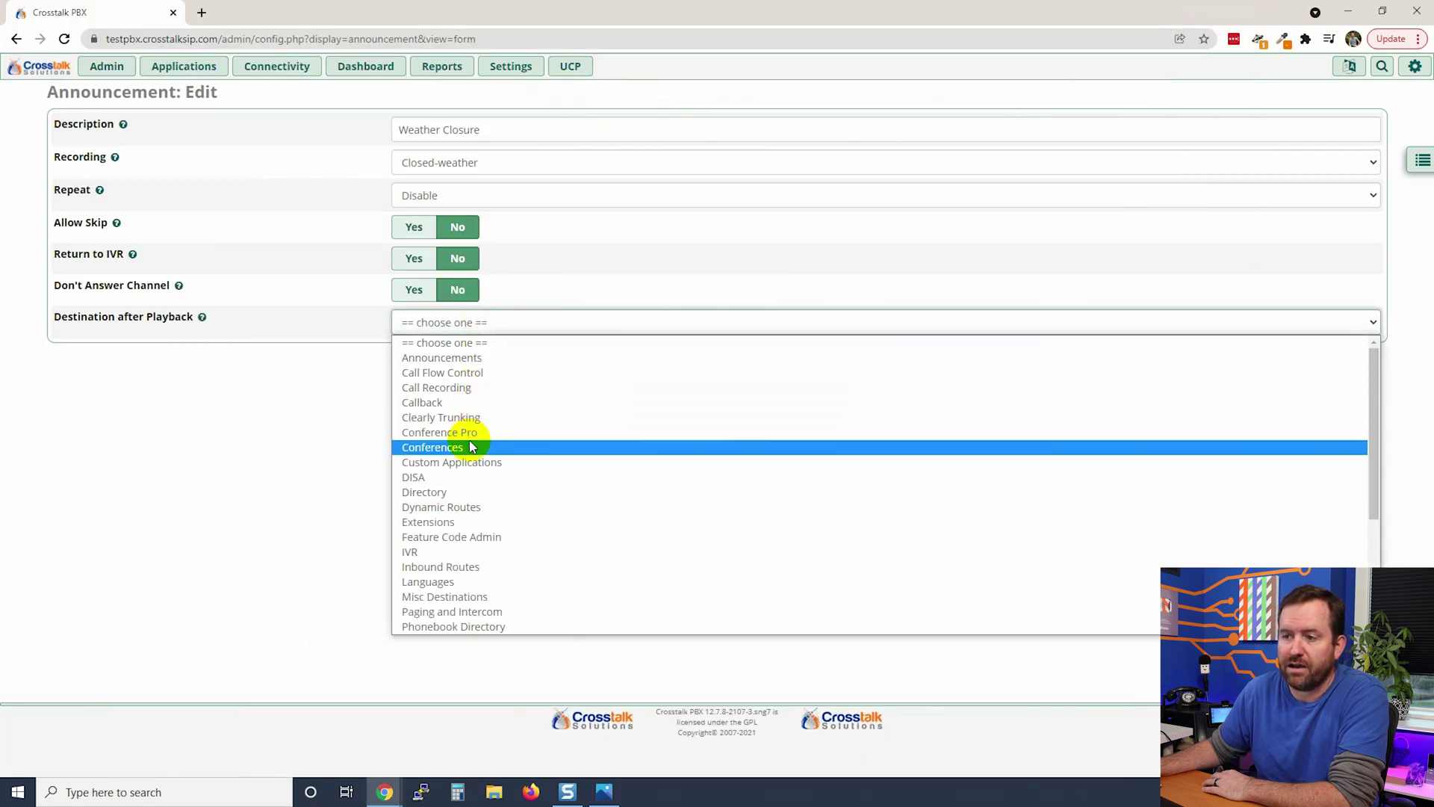
{"action": "scroll", "coordinate": [449, 568], "scroll_direction": "down", "scroll_amount": 1}
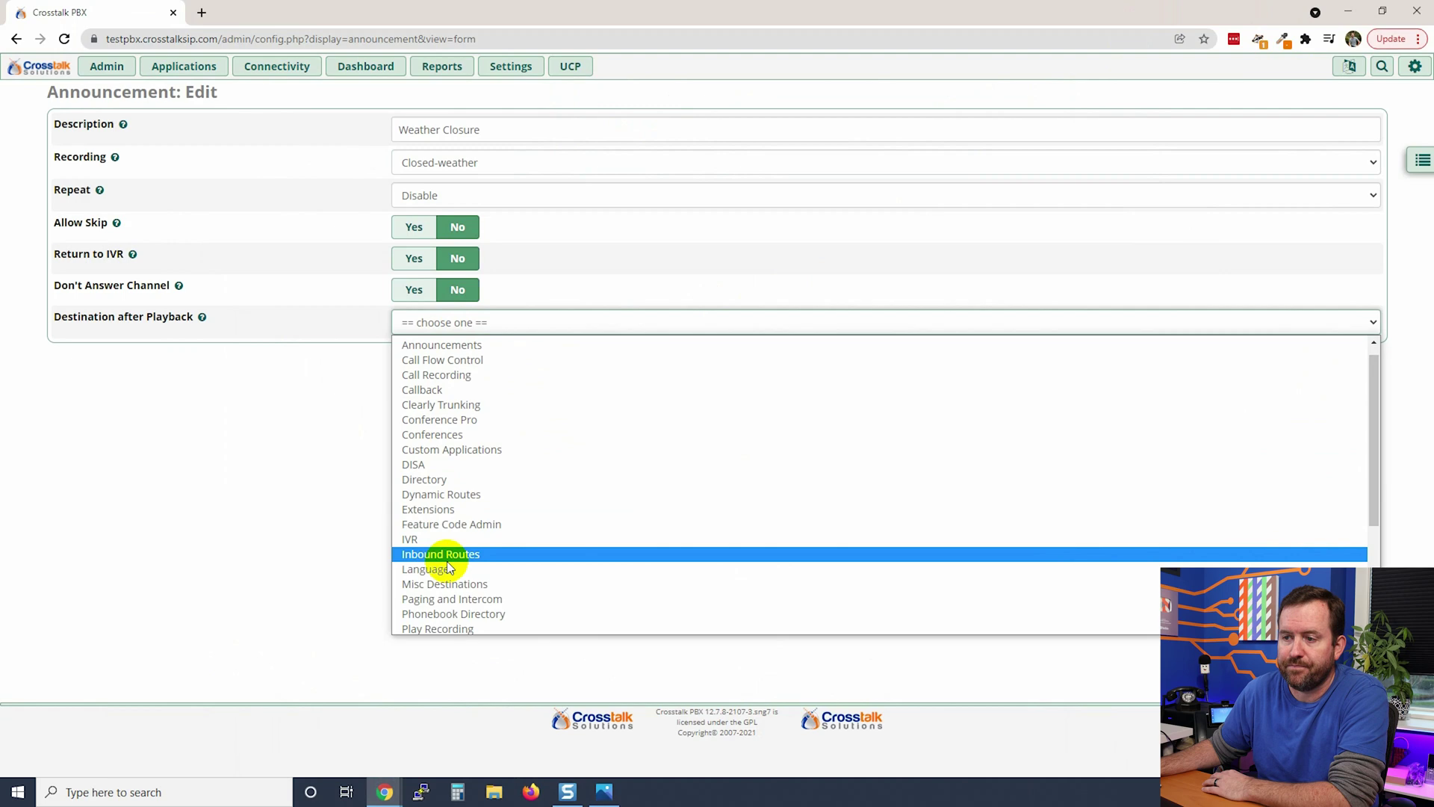
{"action": "scroll", "coordinate": [449, 568], "scroll_direction": "down", "scroll_amount": 3}
{"action": "left_click", "coordinate": [433, 608]}
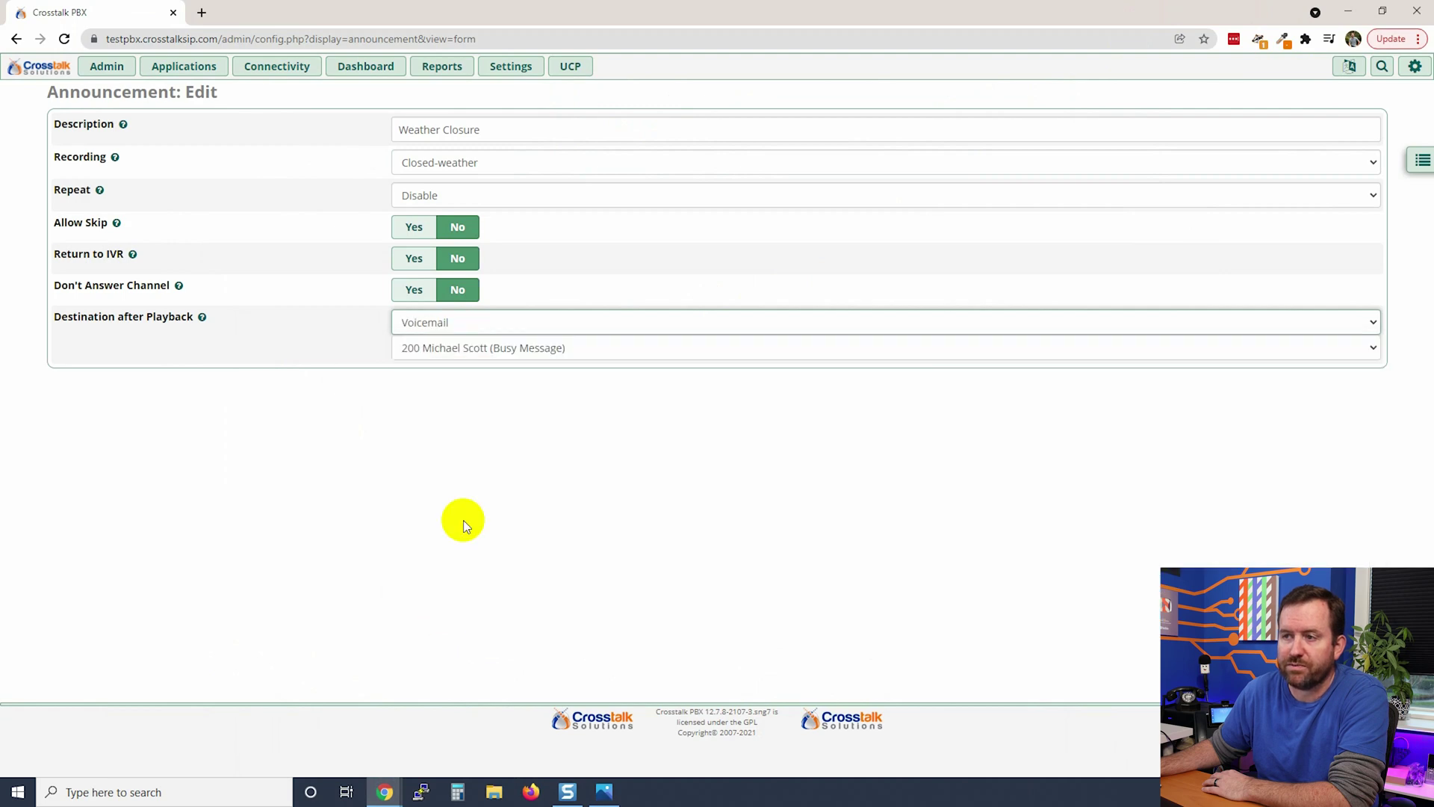
{"action": "left_click", "coordinate": [458, 350]}
{"action": "scroll", "coordinate": [480, 497], "scroll_direction": "down", "scroll_amount": 15}
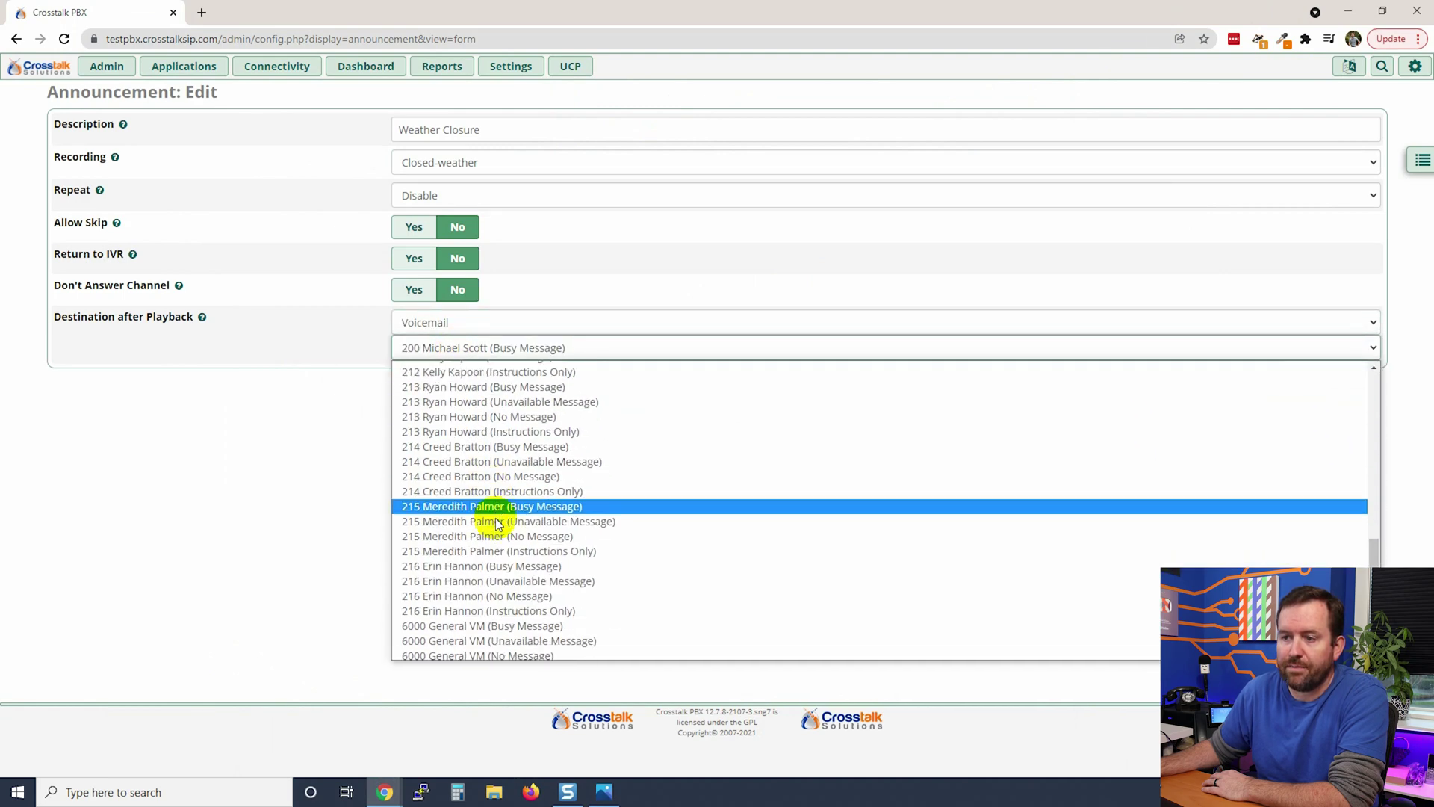
{"action": "scroll", "coordinate": [499, 523], "scroll_direction": "down", "scroll_amount": 3}
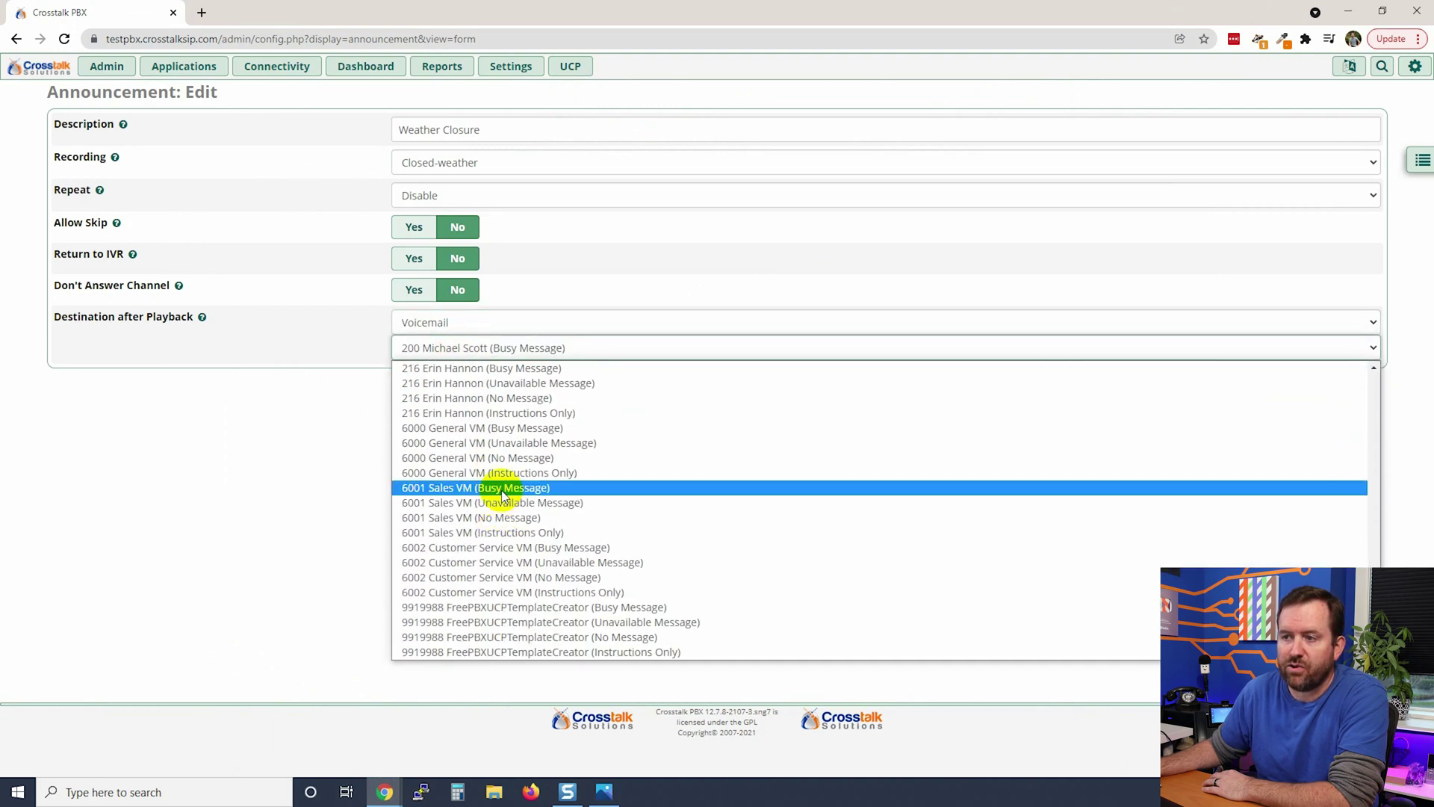
{"action": "left_click", "coordinate": [521, 476]}
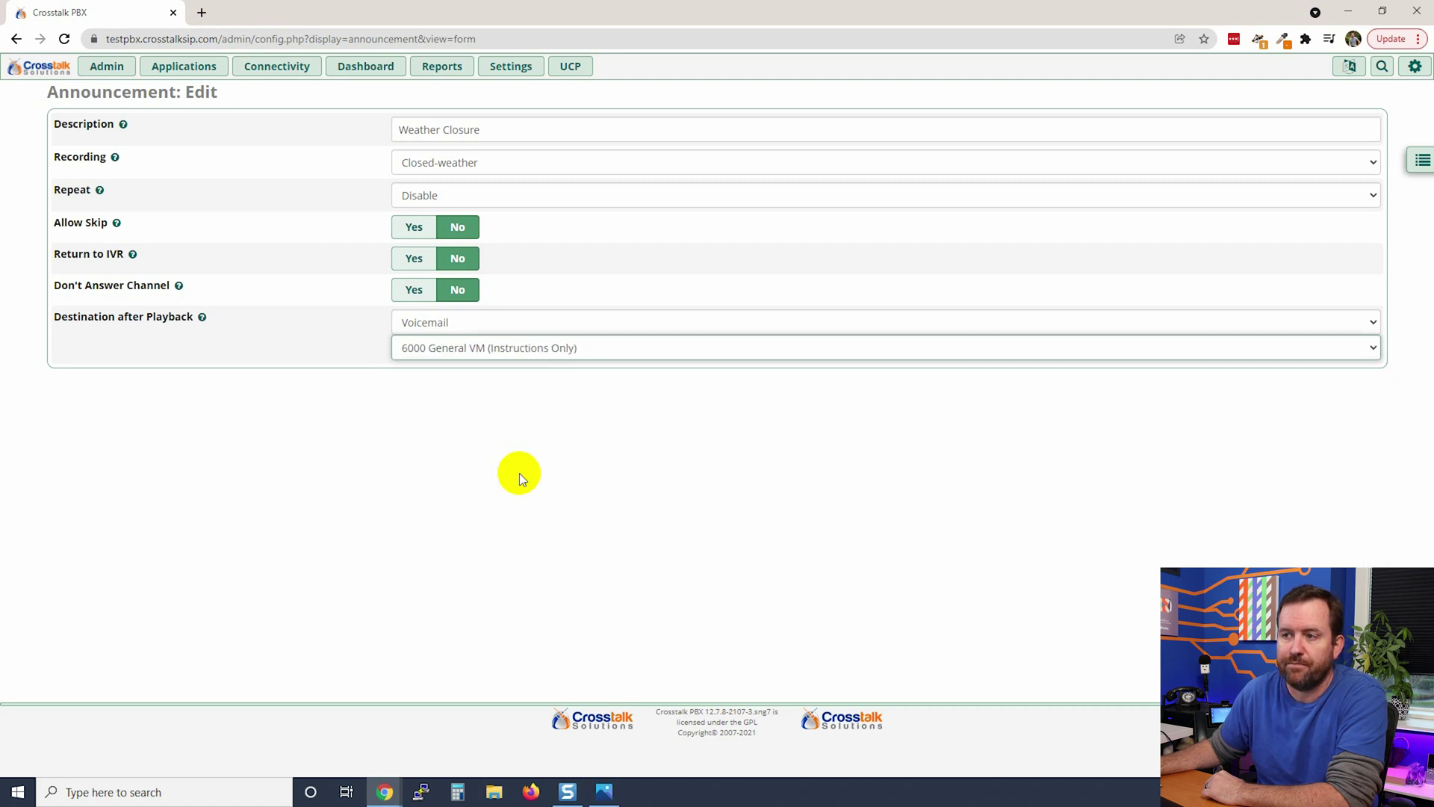
{"action": "left_click", "coordinate": [1157, 648]}
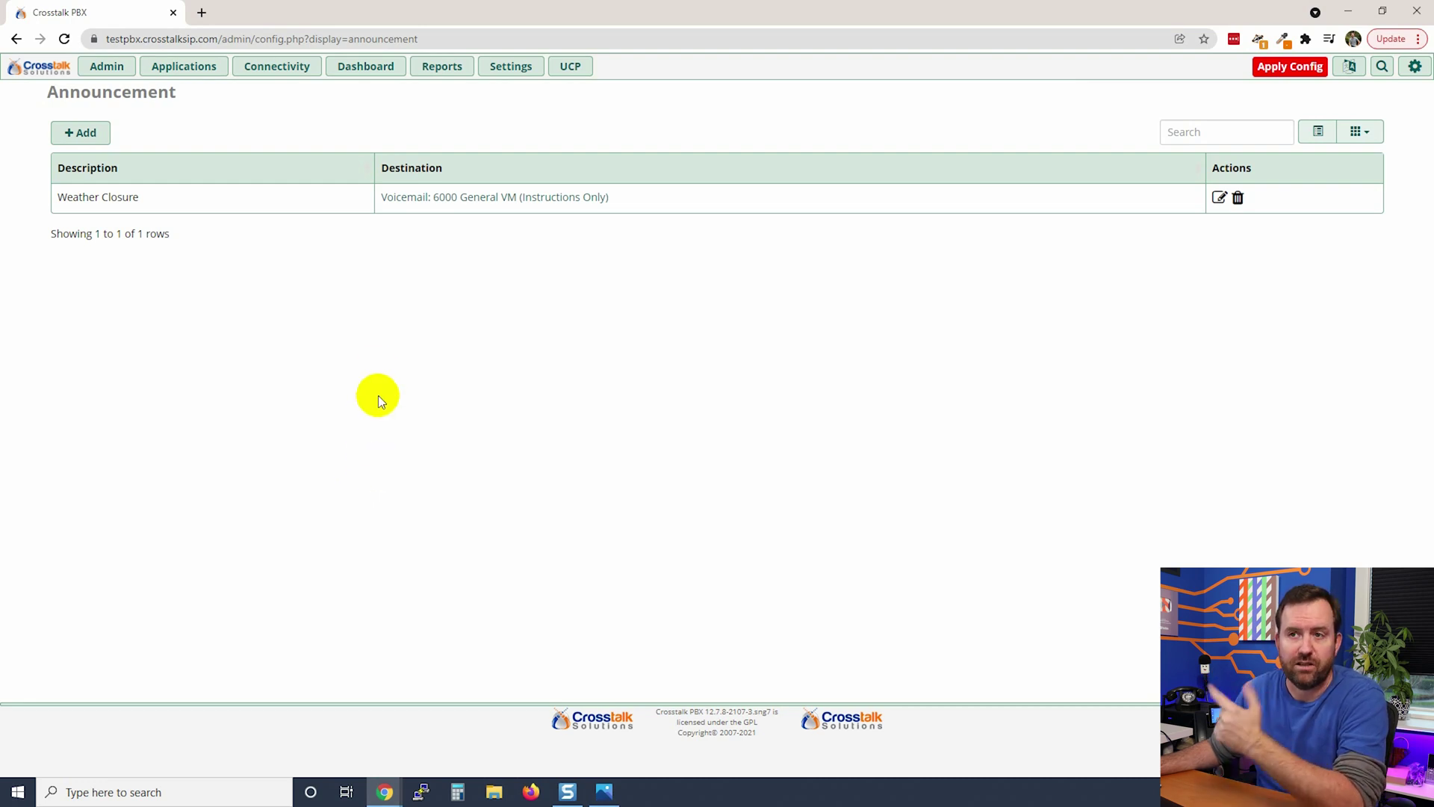
{"action": "left_click", "coordinate": [76, 132]}
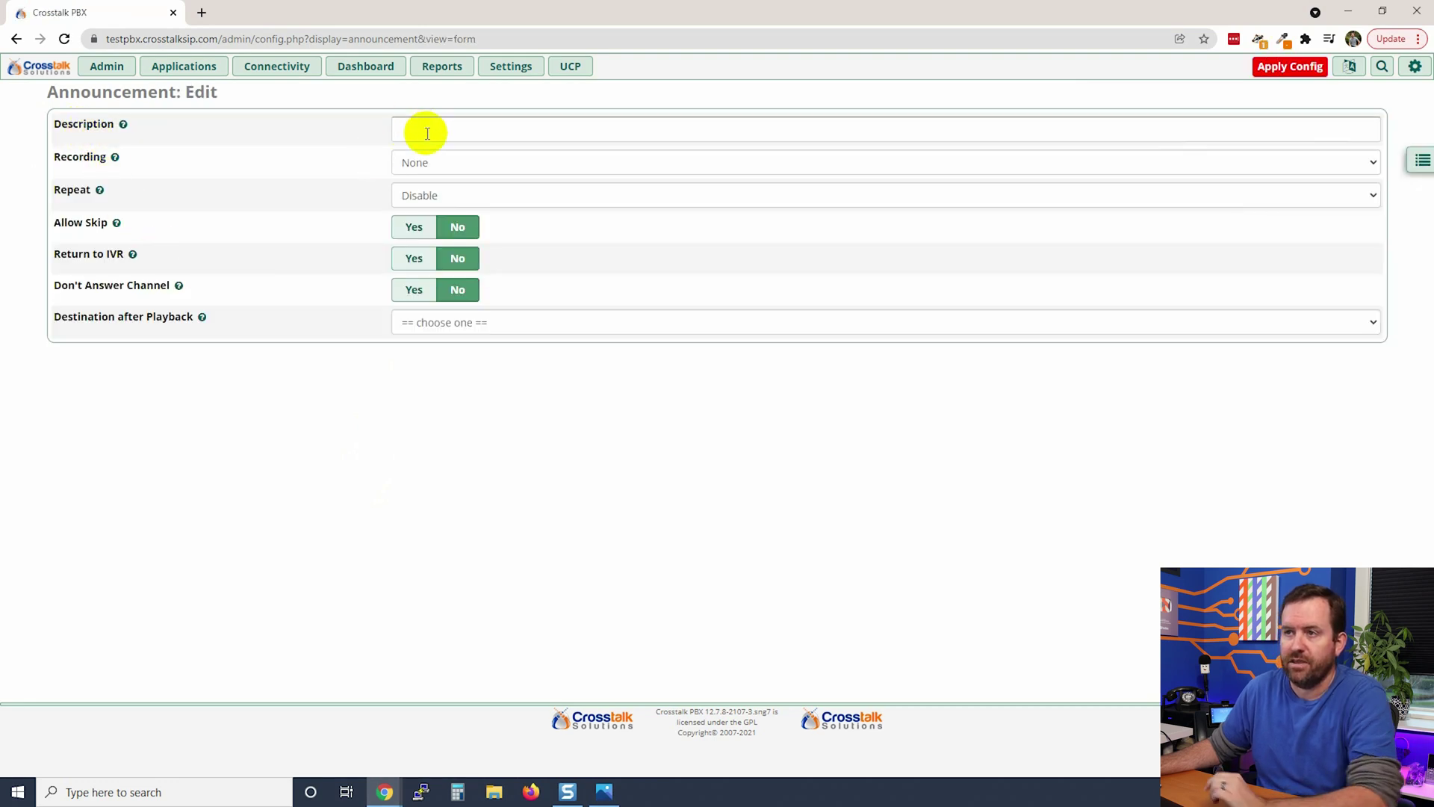
- Name the new announcement Holiday Closure and select the Closed-holiday recording
{"action": "left_click", "coordinate": [426, 132]}
{"action": "type", "text": "Holiday Closure"}
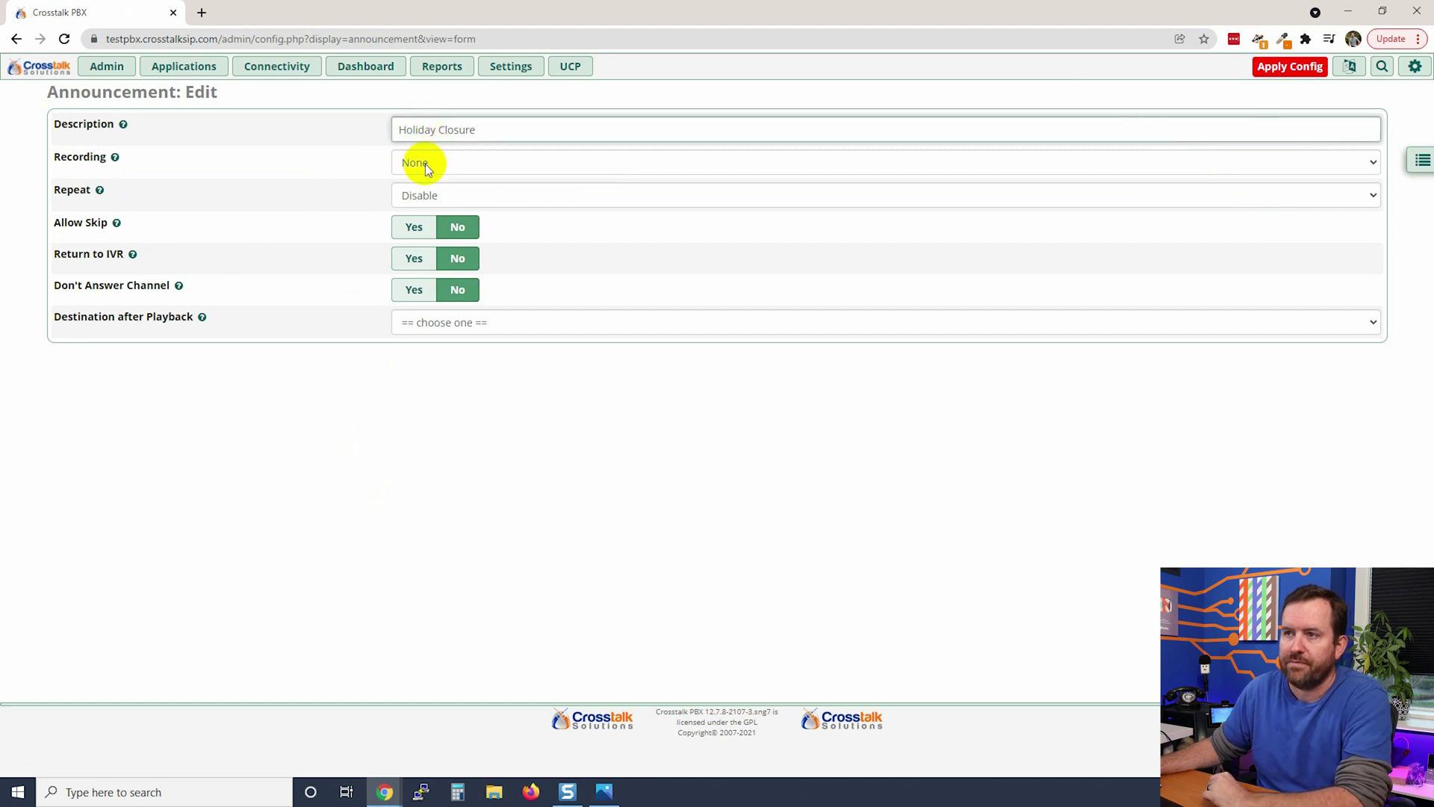
{"action": "left_click", "coordinate": [418, 162]}
{"action": "left_click", "coordinate": [451, 230]}
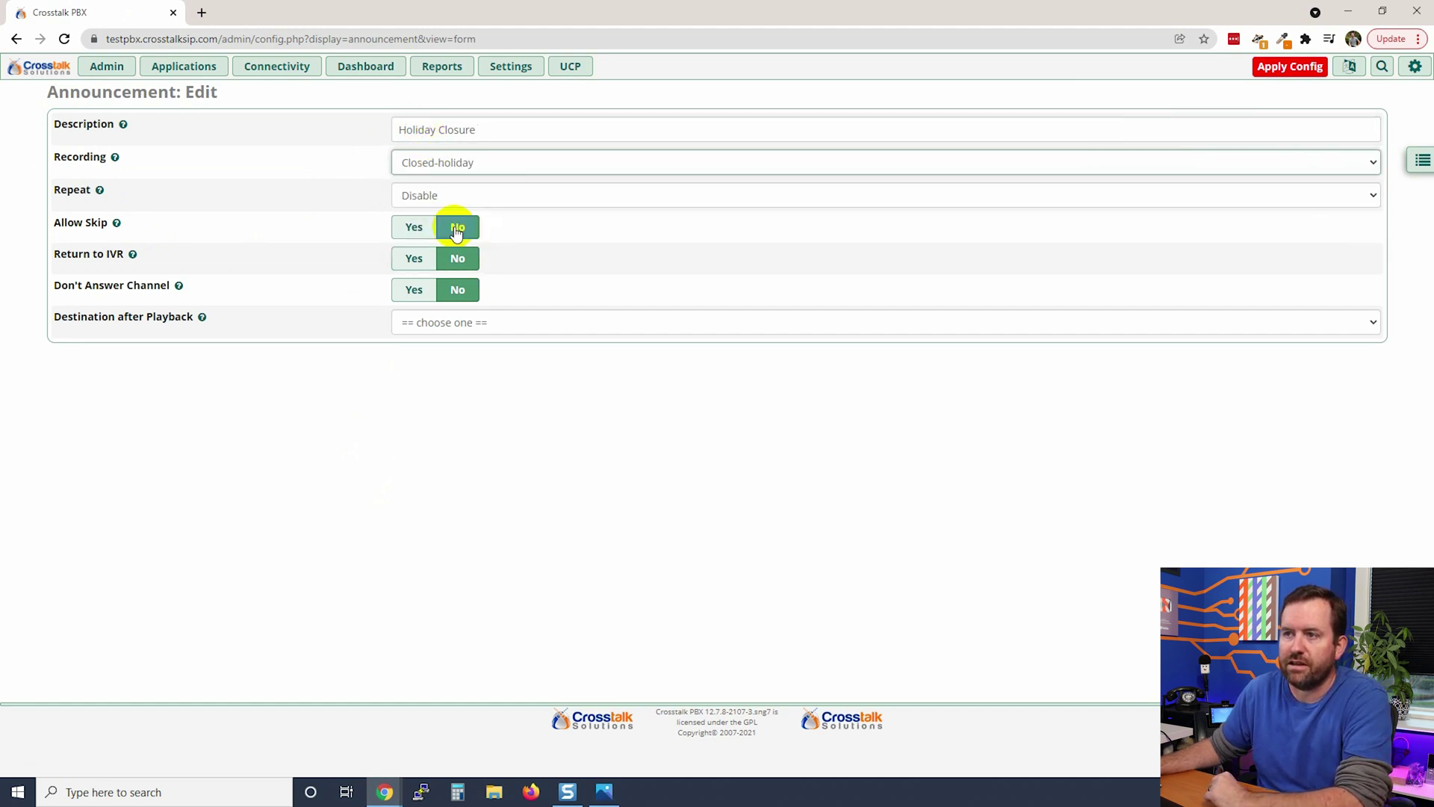
- Send callers to Voicemail 6000 General VM (Instructions Only) after playback and submit
{"action": "left_click", "coordinate": [451, 326]}
{"action": "scroll", "coordinate": [448, 523], "scroll_direction": "down", "scroll_amount": 3}
{"action": "left_click", "coordinate": [449, 609]}
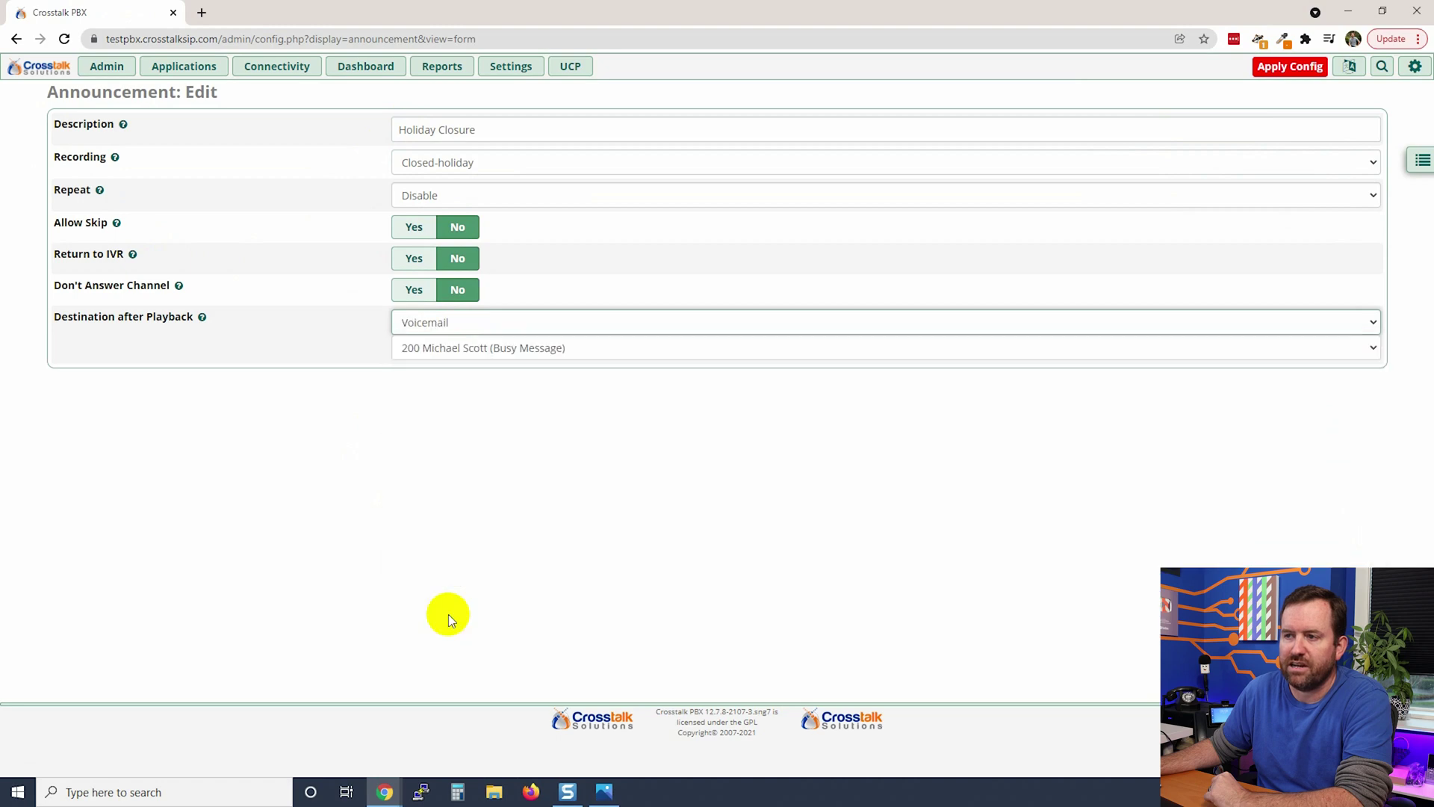
{"action": "left_click", "coordinate": [464, 346]}
{"action": "scroll", "coordinate": [449, 545], "scroll_direction": "down", "scroll_amount": 10}
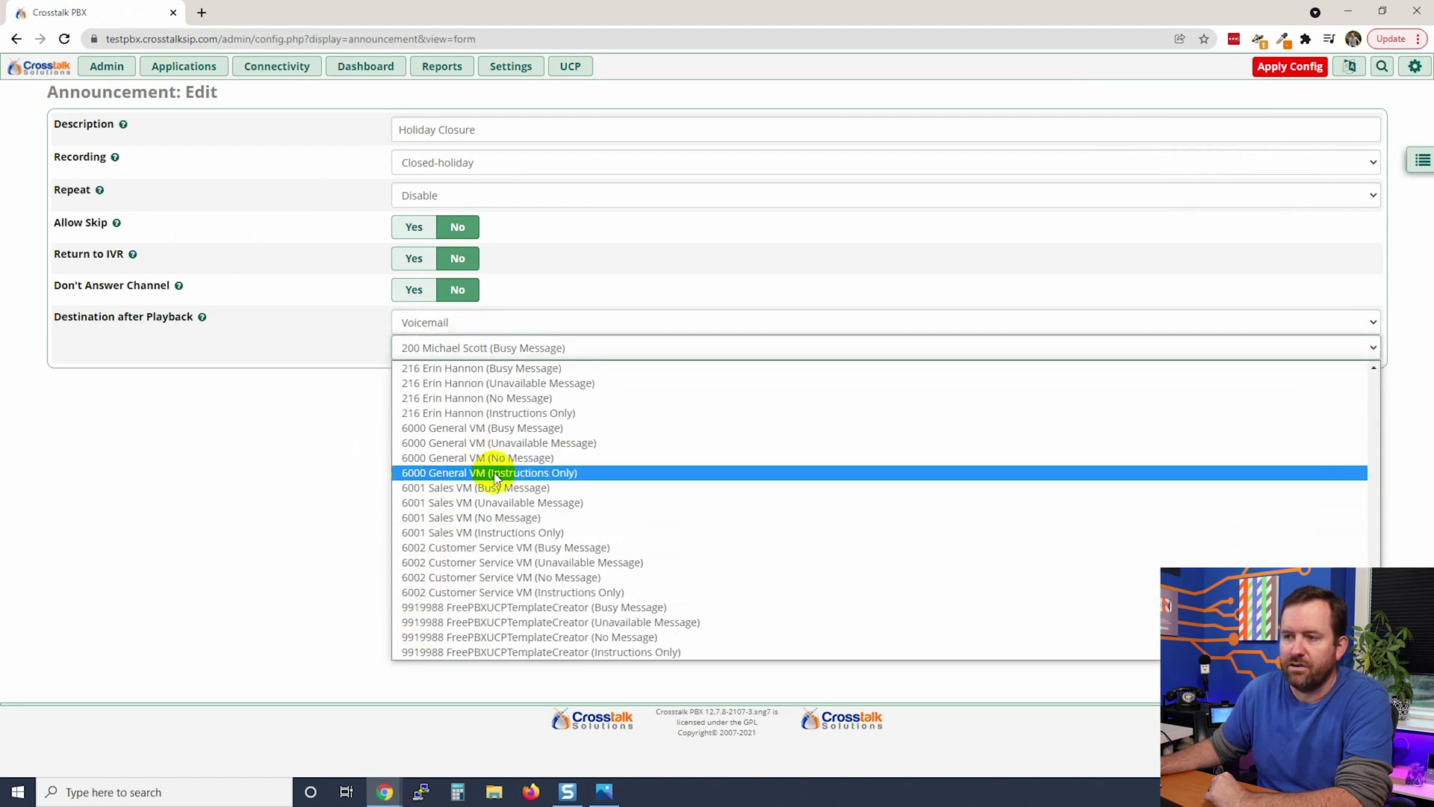
{"action": "left_click", "coordinate": [484, 473]}
{"action": "left_click", "coordinate": [1270, 749]}
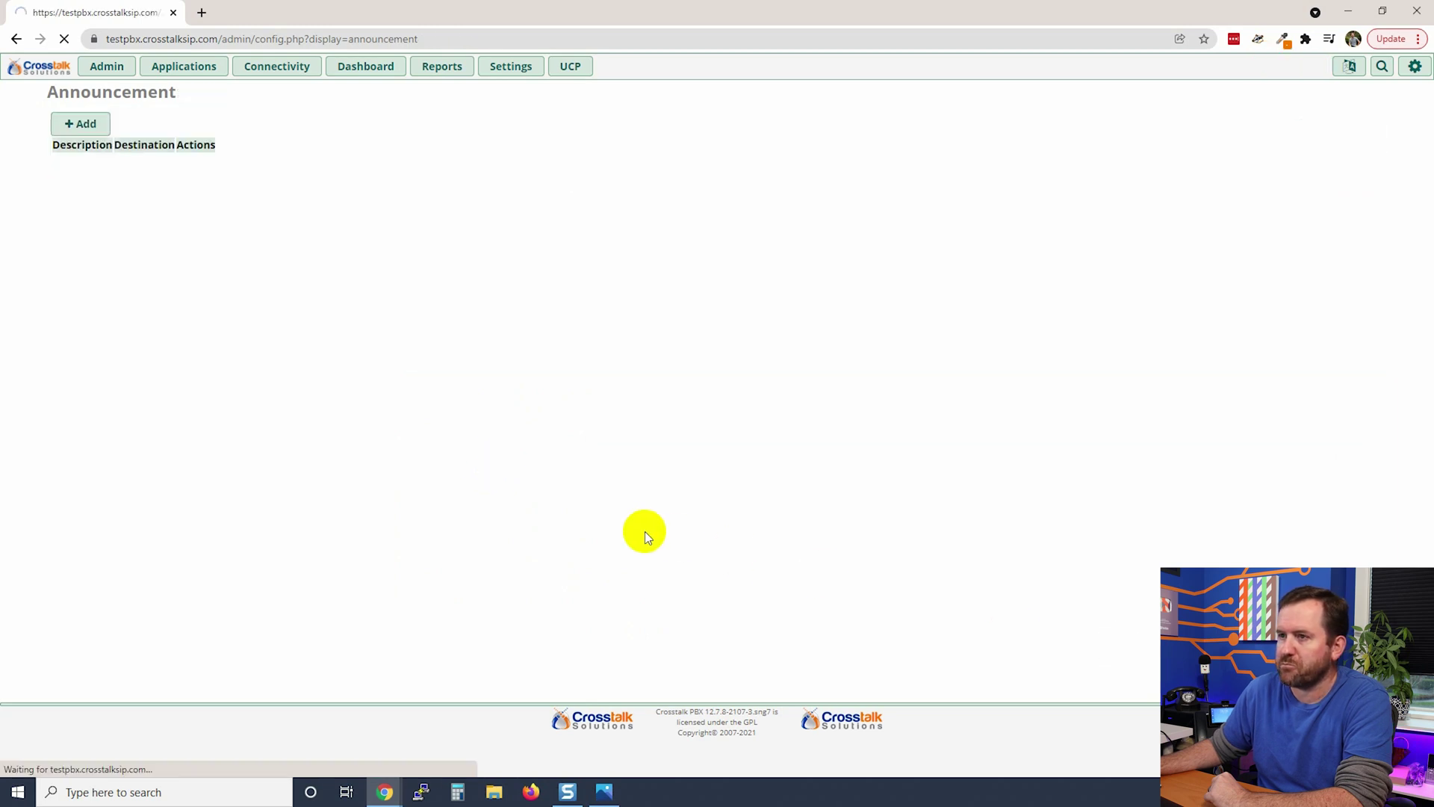
- Start a new announcement described 'Closed' using the Closed-general recording
{"action": "left_click", "coordinate": [80, 132]}
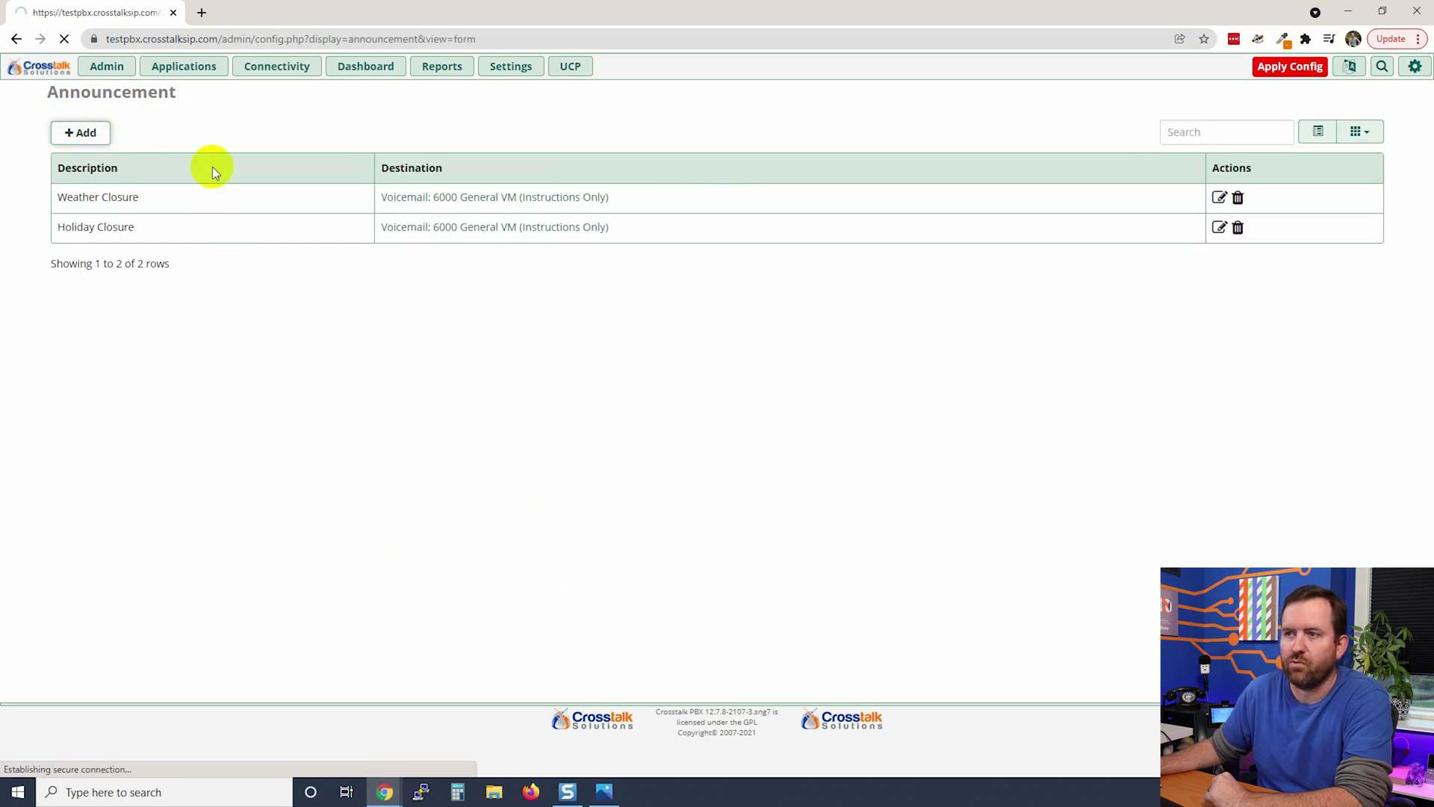
{"action": "left_click", "coordinate": [436, 127]}
{"action": "type", "text": "Clo"}
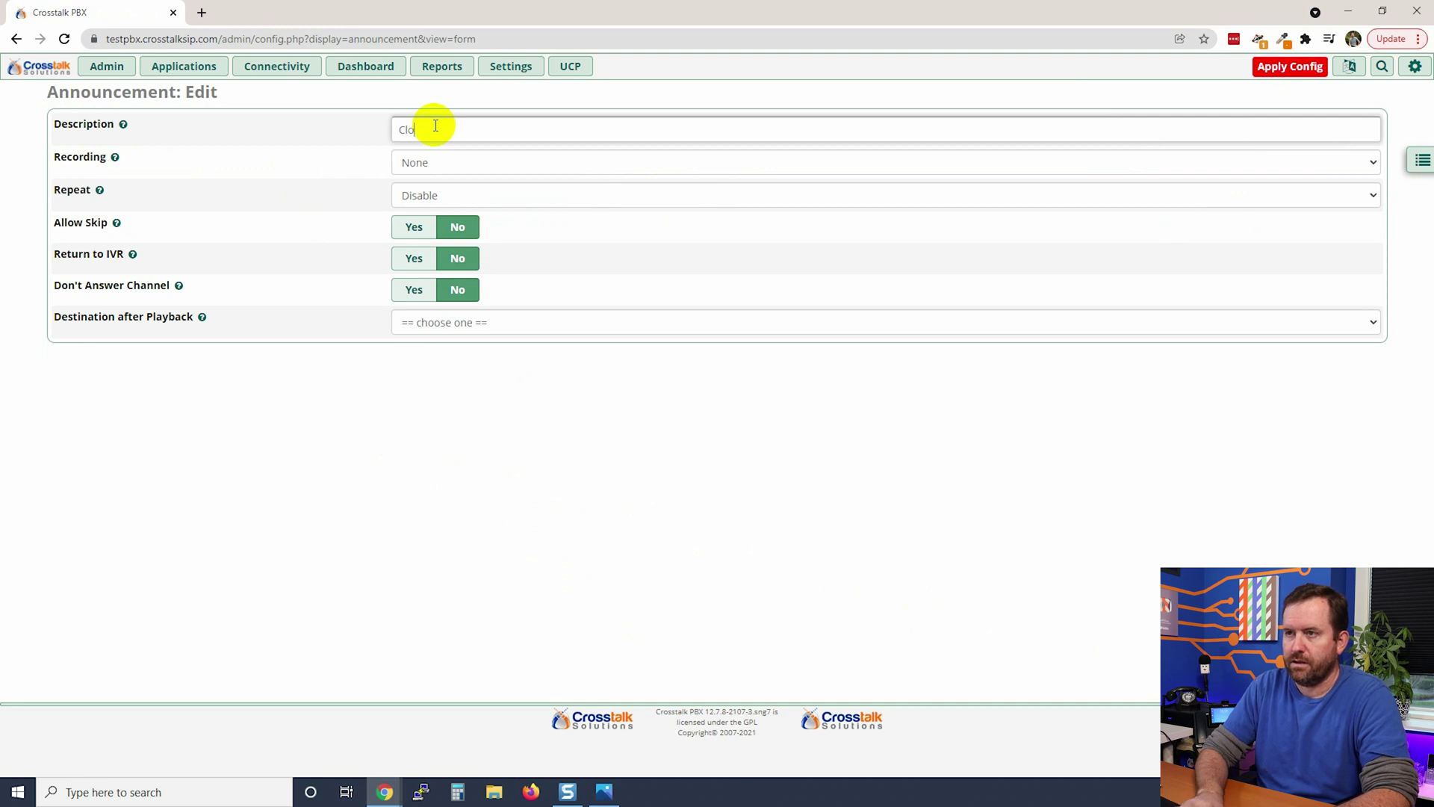
{"action": "type", "text": "sed"}
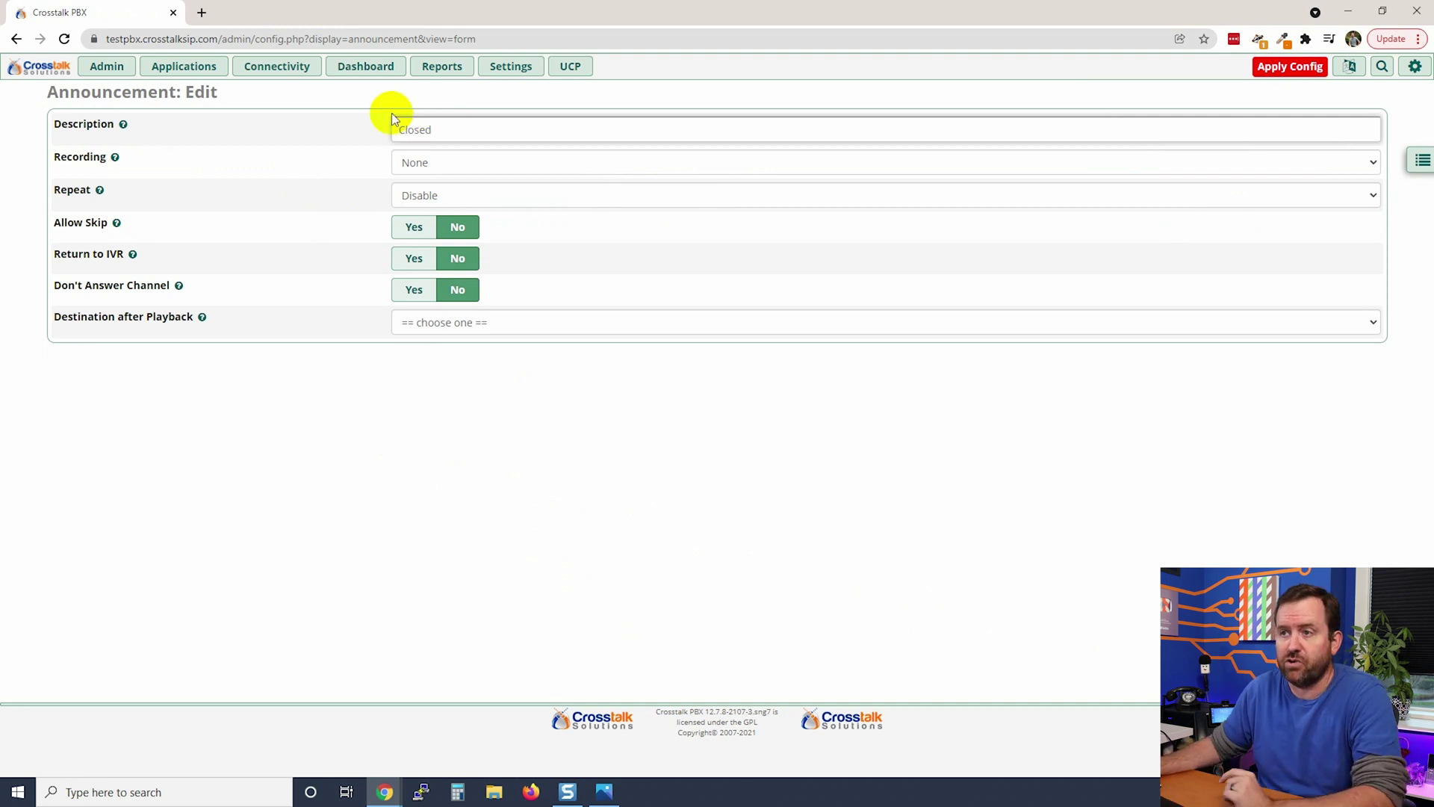
{"action": "left_click", "coordinate": [431, 164]}
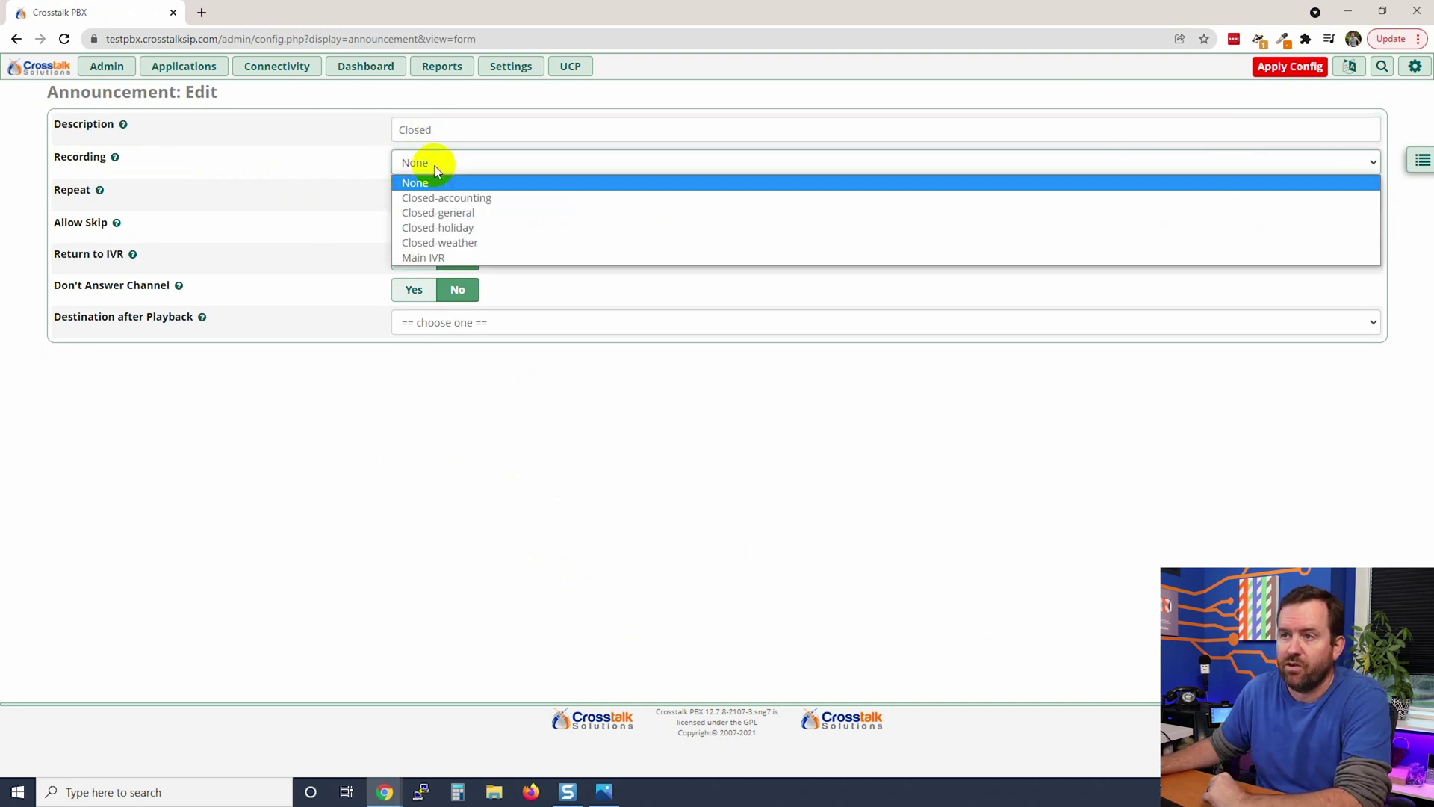
{"action": "left_click", "coordinate": [460, 215]}
- Route it to Voicemail 6000 General VM (Instructions Only), submit, and reopen the IVR diagram
{"action": "left_click", "coordinate": [443, 330]}
{"action": "scroll", "coordinate": [418, 485], "scroll_direction": "down", "scroll_amount": 3}
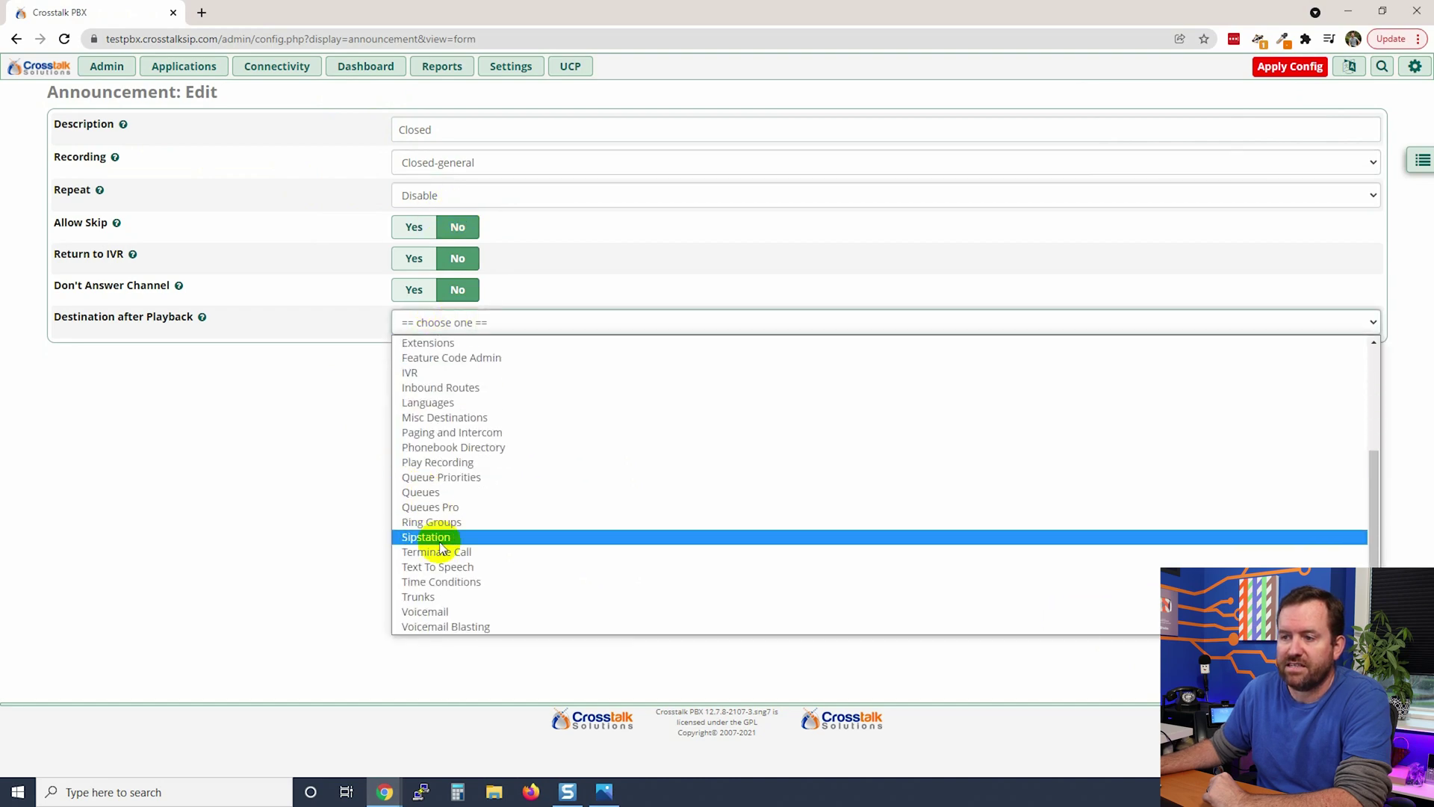
{"action": "left_click", "coordinate": [476, 596]}
{"action": "left_click", "coordinate": [528, 347]}
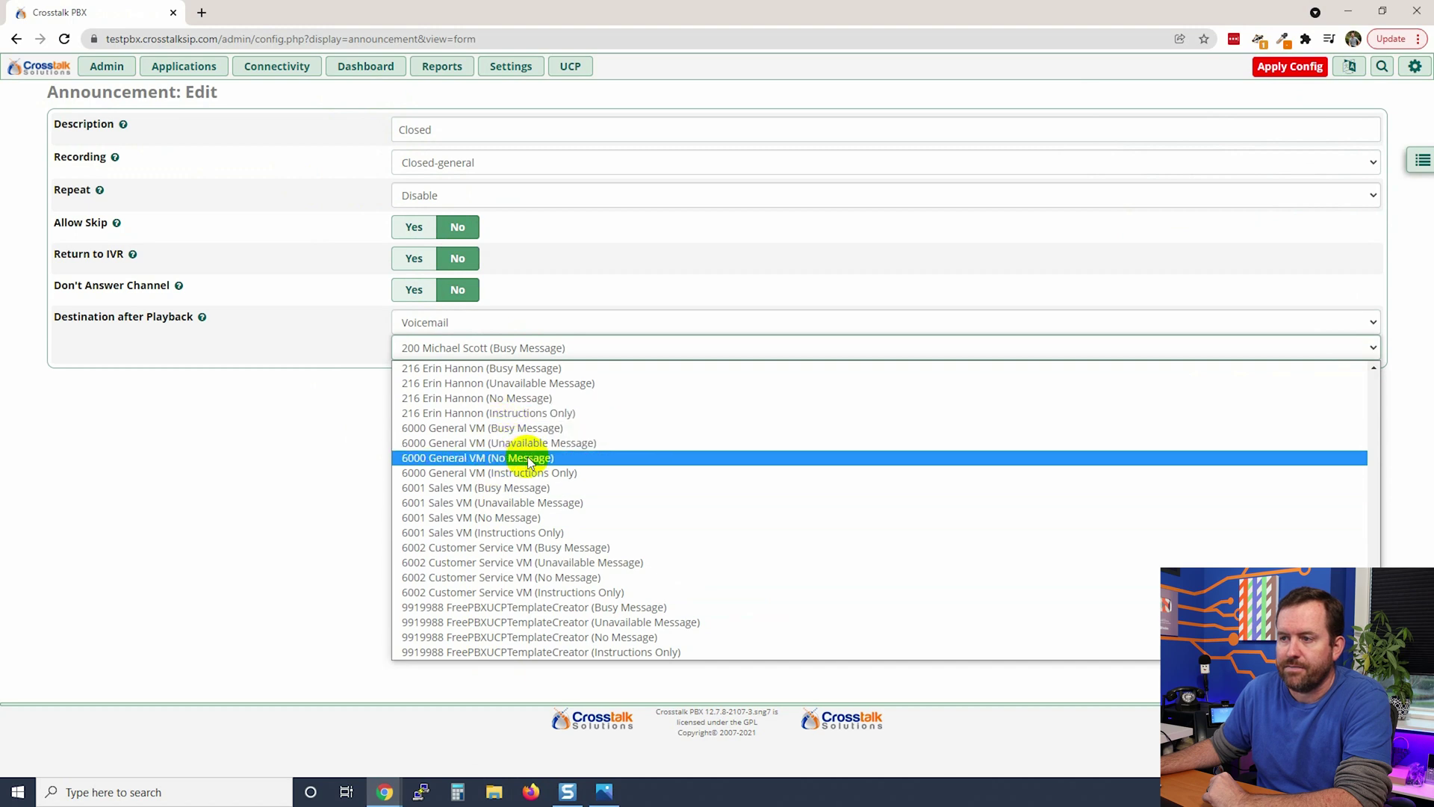
{"action": "left_click", "coordinate": [538, 473]}
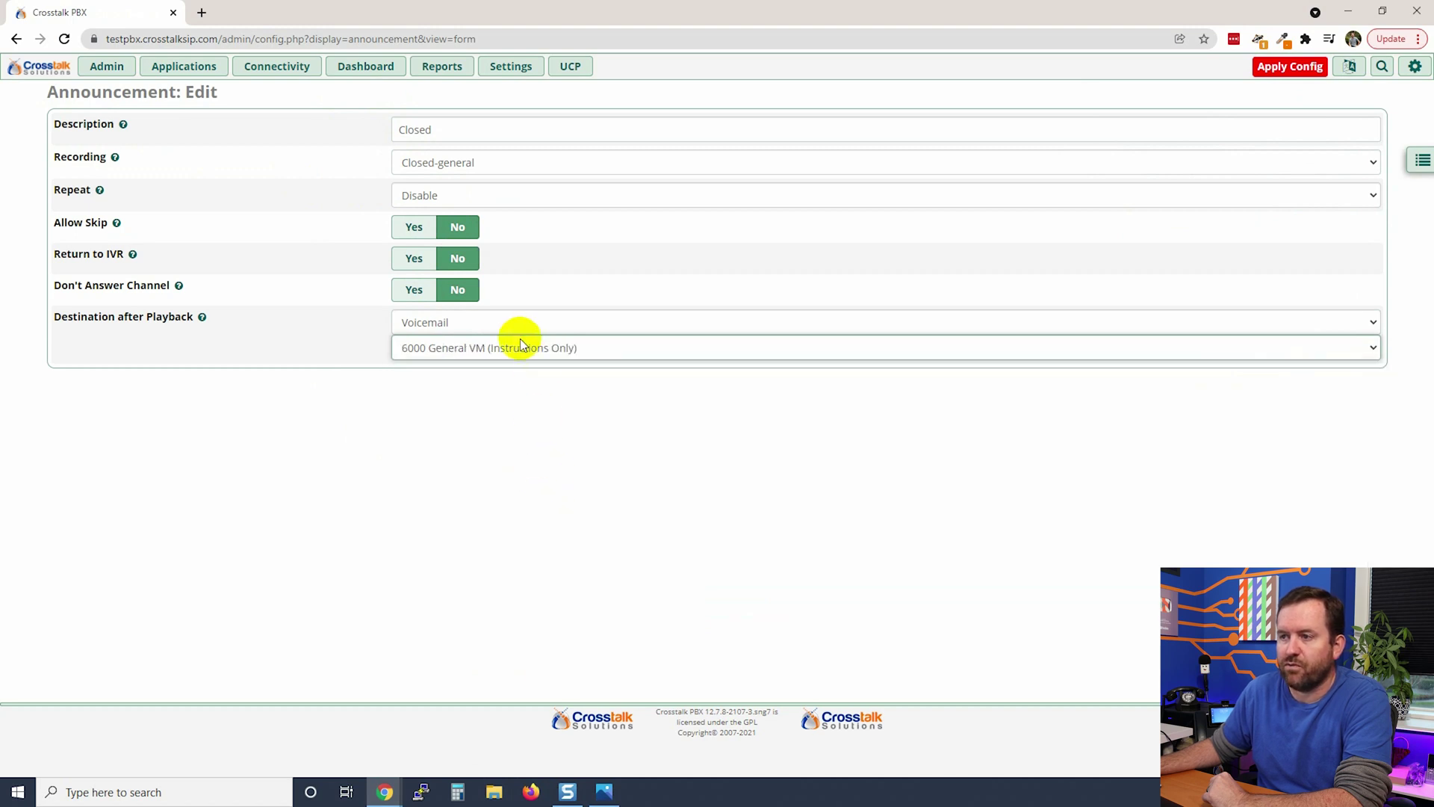
{"action": "left_click", "coordinate": [1270, 754]}
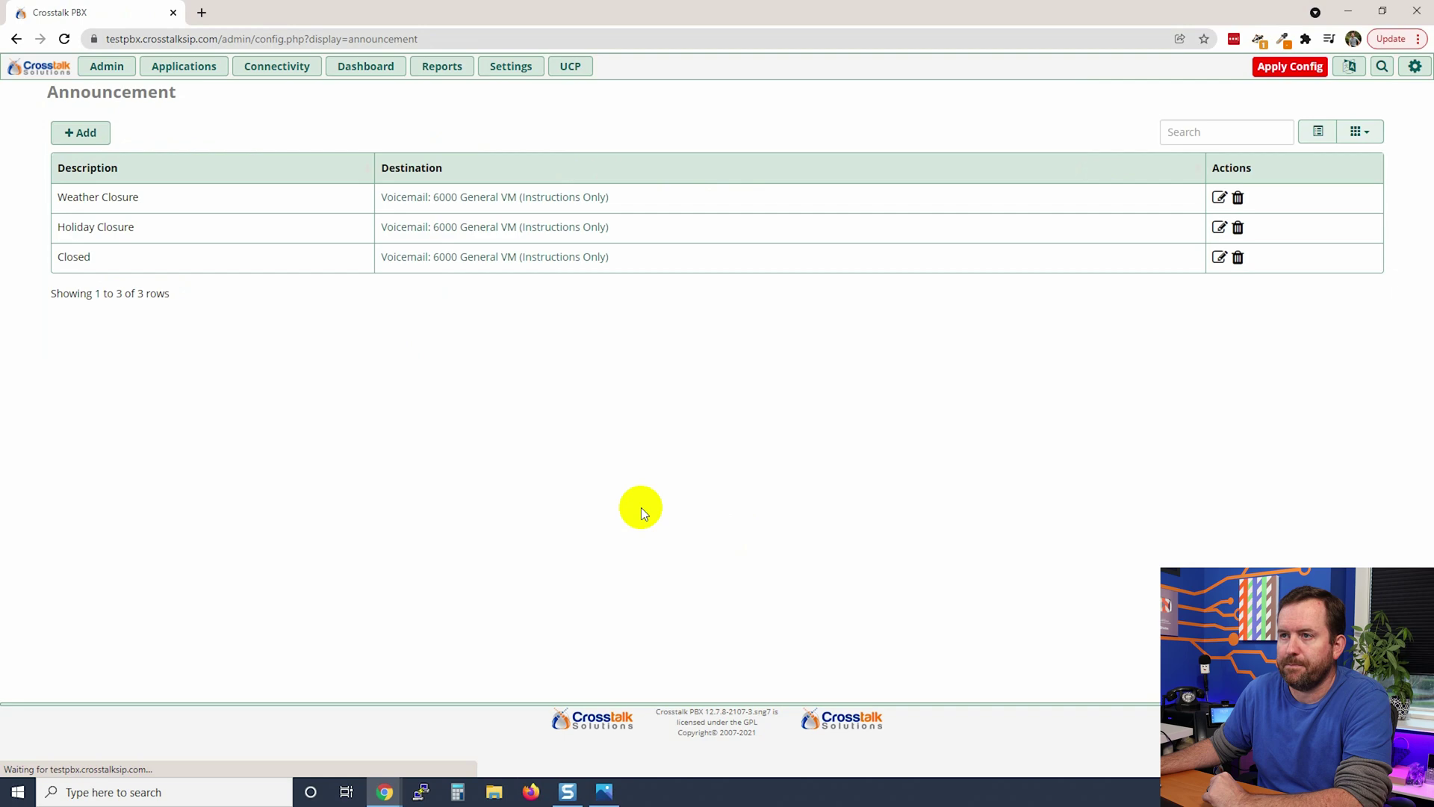
{"action": "left_click", "coordinate": [606, 793]}
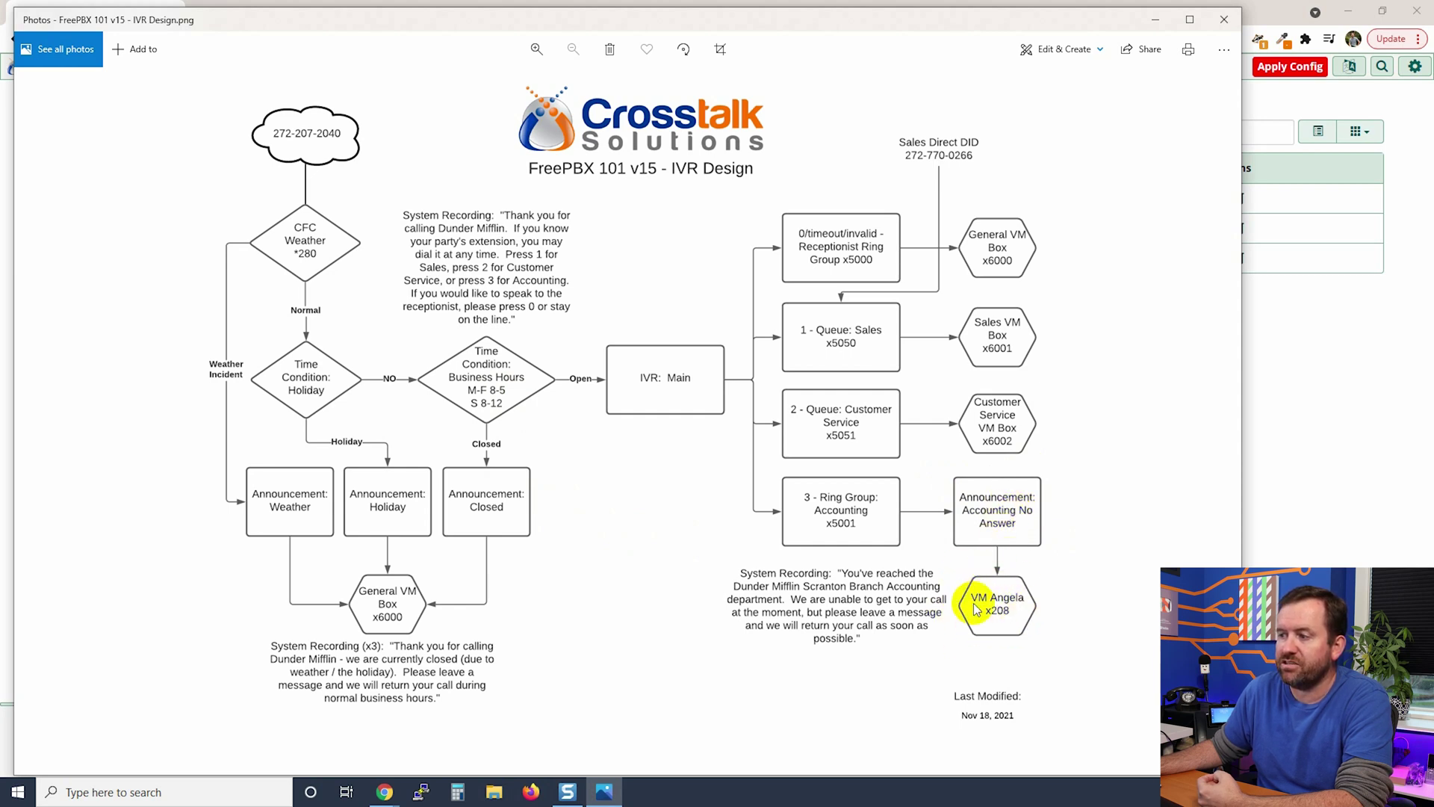
{"action": "left_click", "coordinate": [1151, 30]}
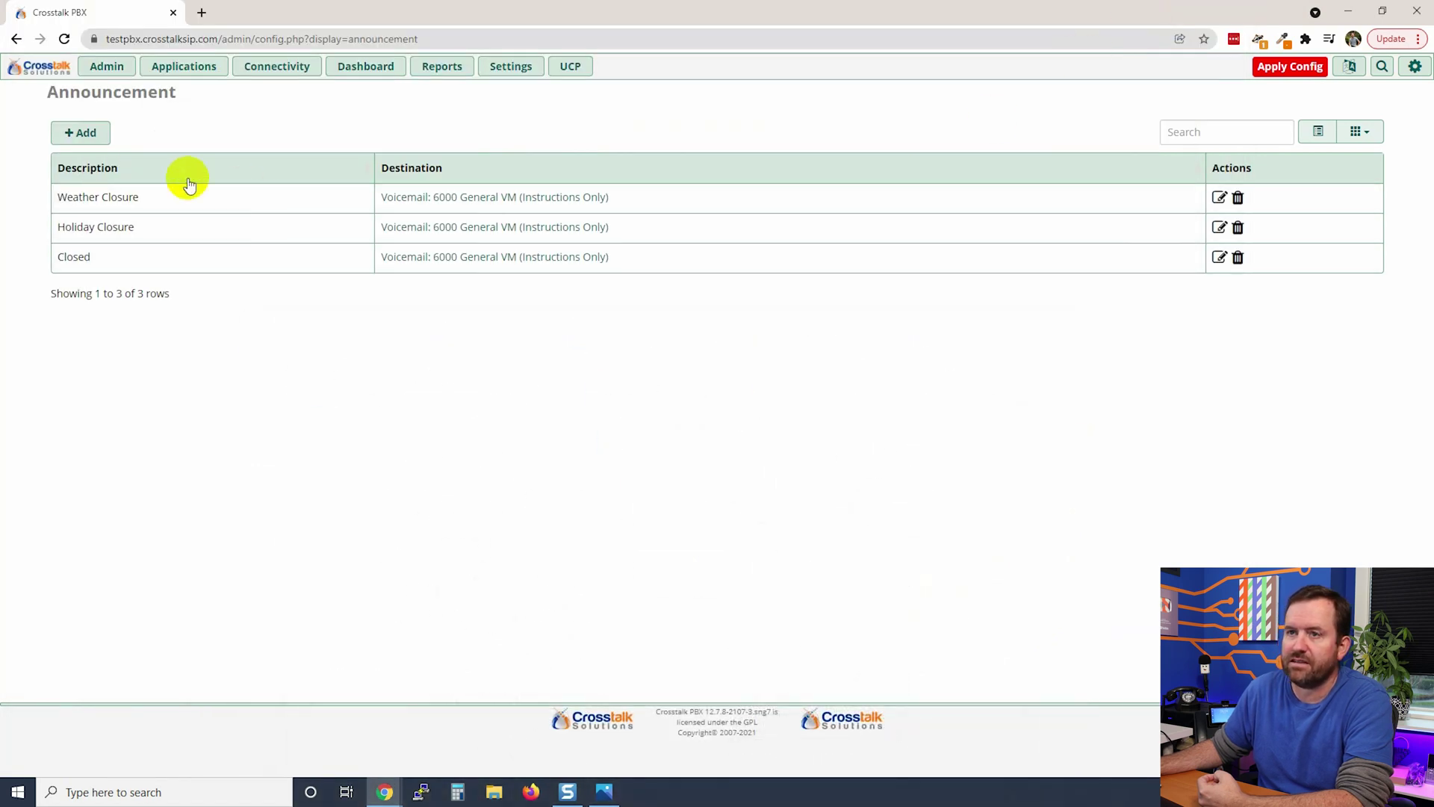
{"action": "left_click", "coordinate": [80, 131]}
- Enter 'Accounting No Answer' as the description and select the Closed-accounting recording
{"action": "left_click", "coordinate": [456, 125]}
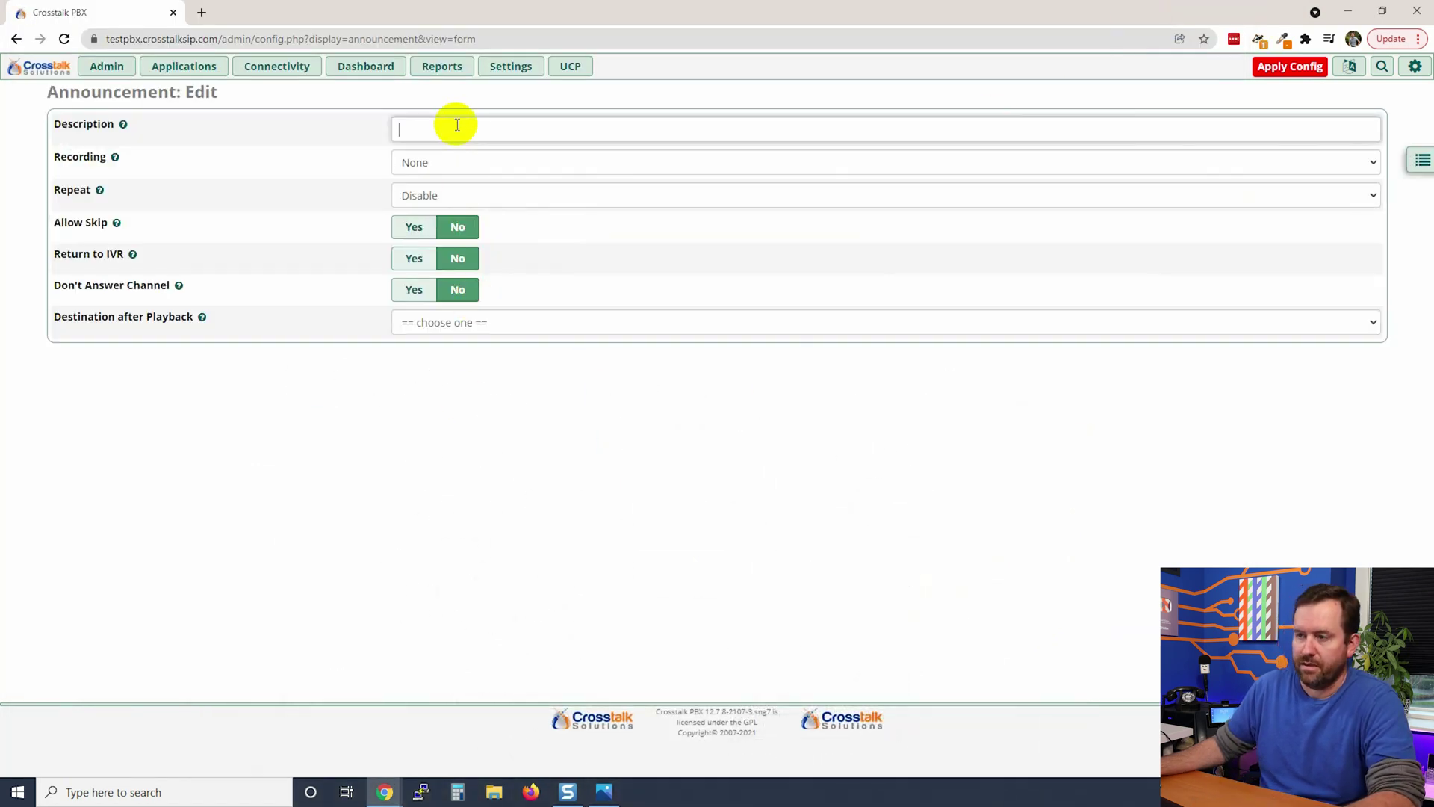
{"action": "type", "text": "Accounting N"}
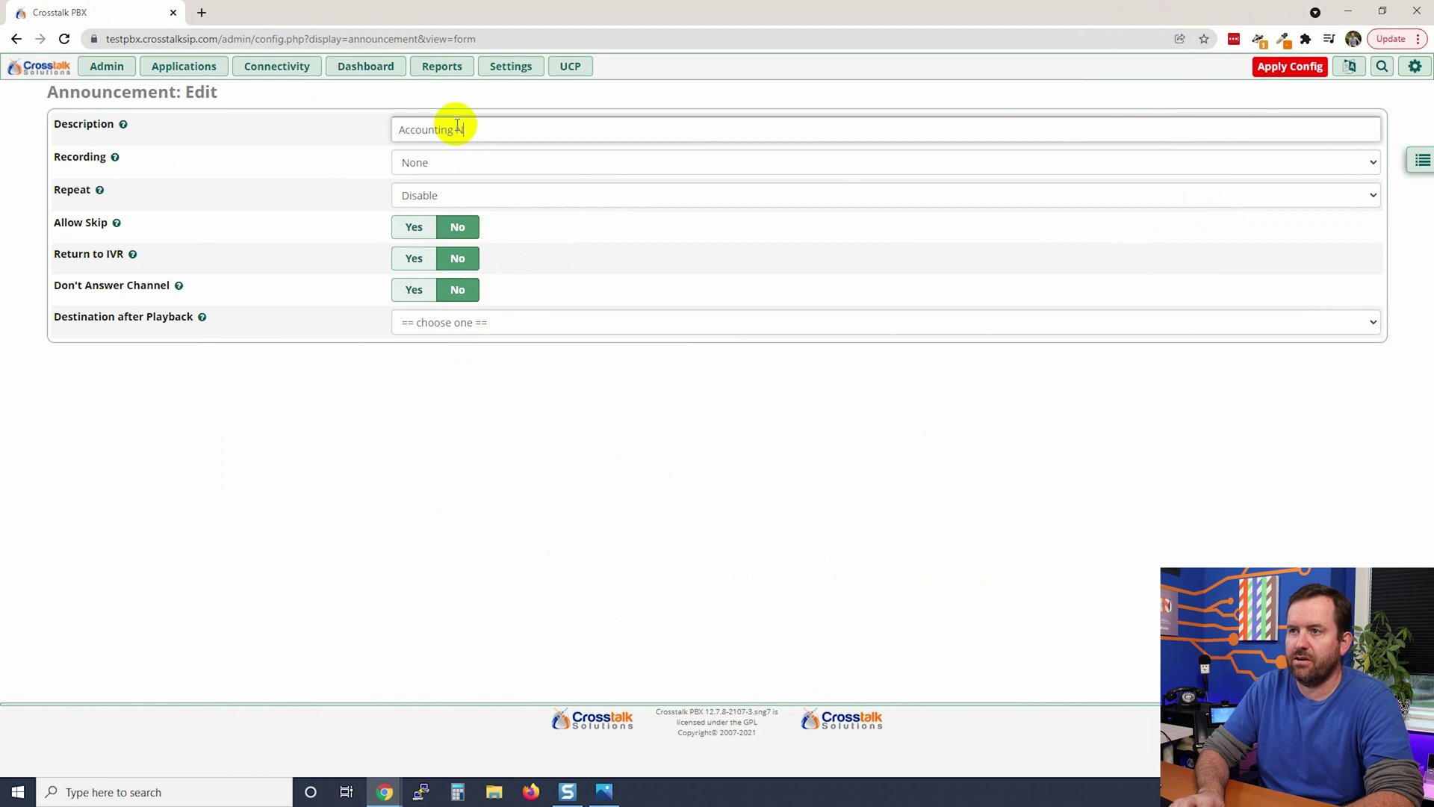
{"action": "type", "text": "o Answer"}
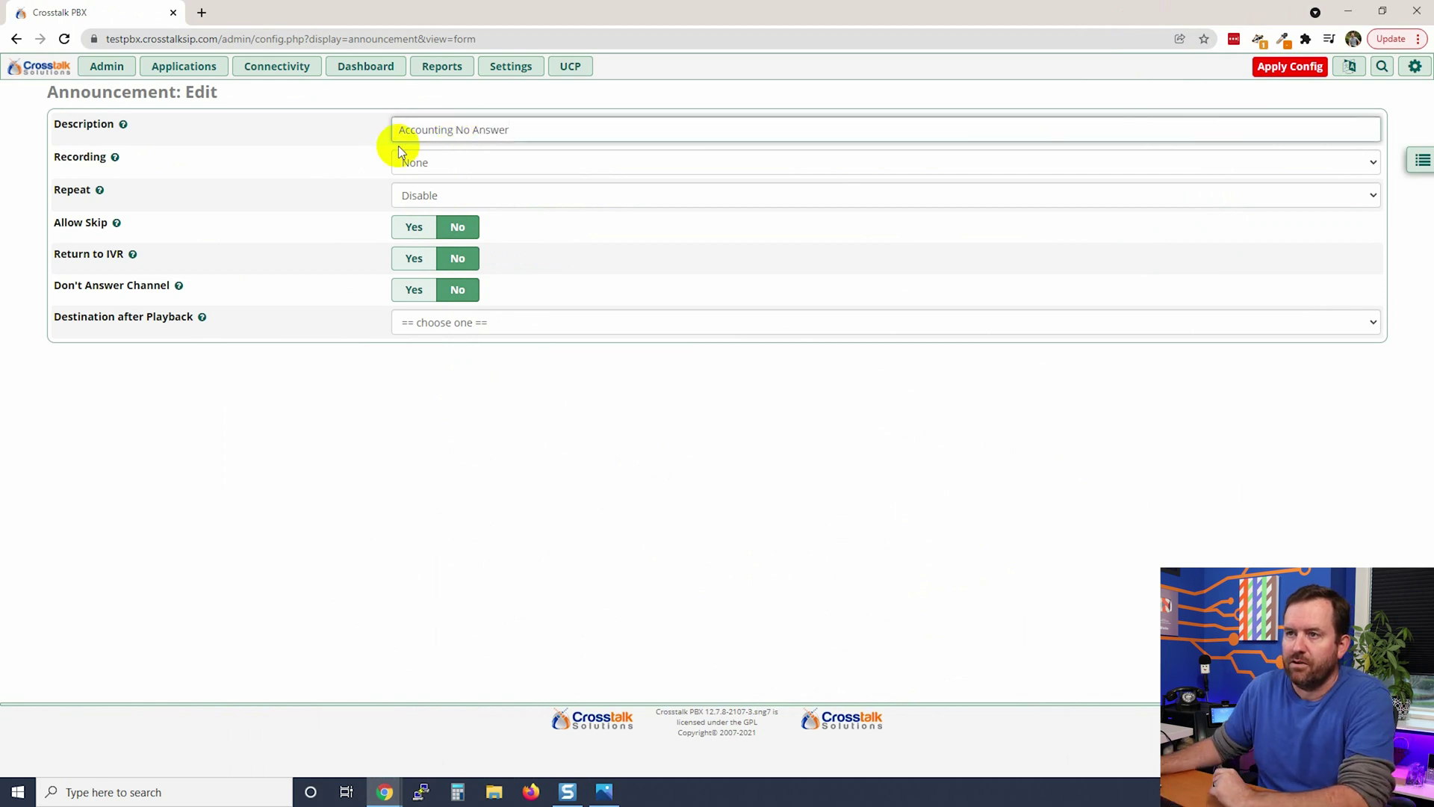
{"action": "left_click", "coordinate": [407, 163]}
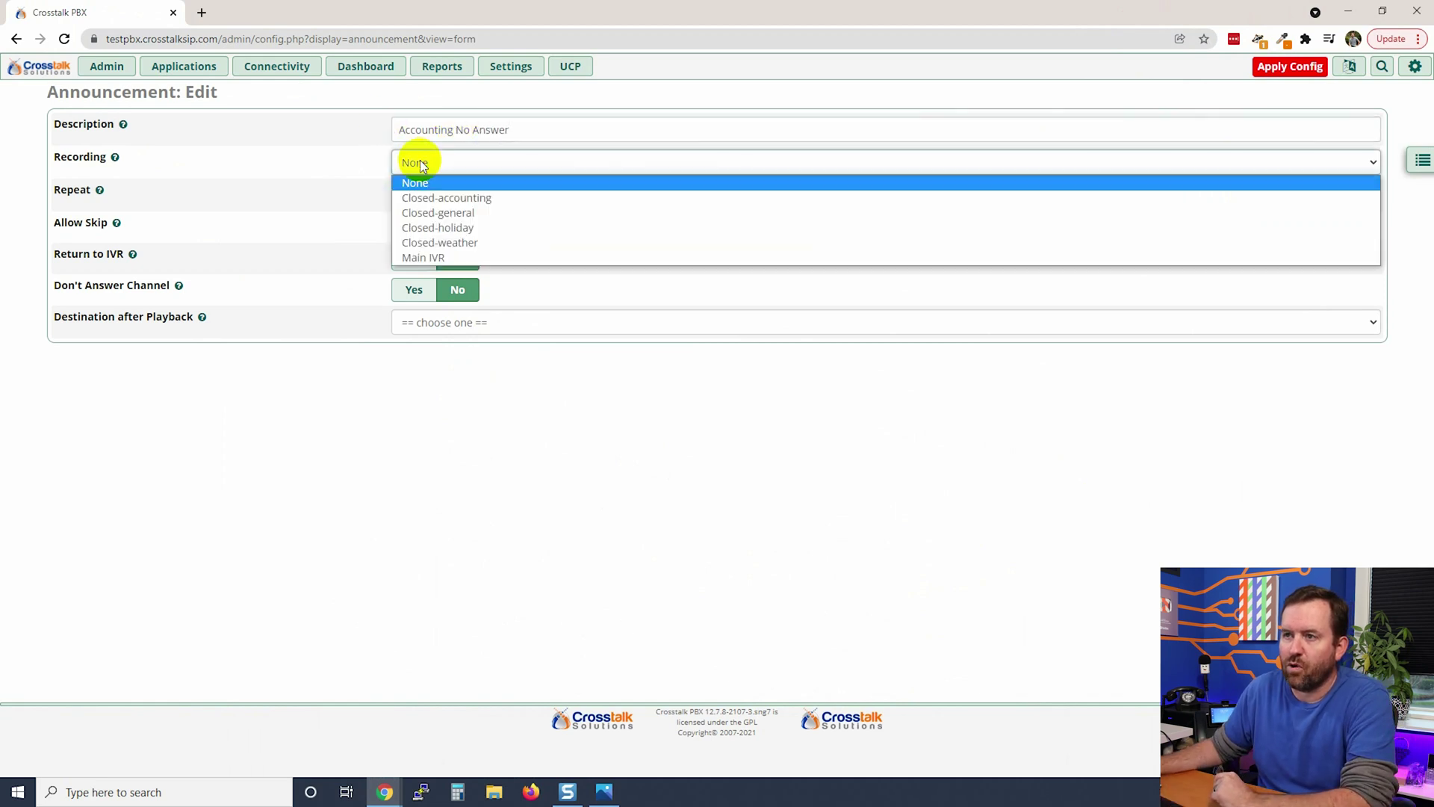
{"action": "left_click", "coordinate": [454, 198]}
- Route callers to extension 208's voicemail (Instructions Only) after playback and submit
{"action": "left_click", "coordinate": [448, 322]}
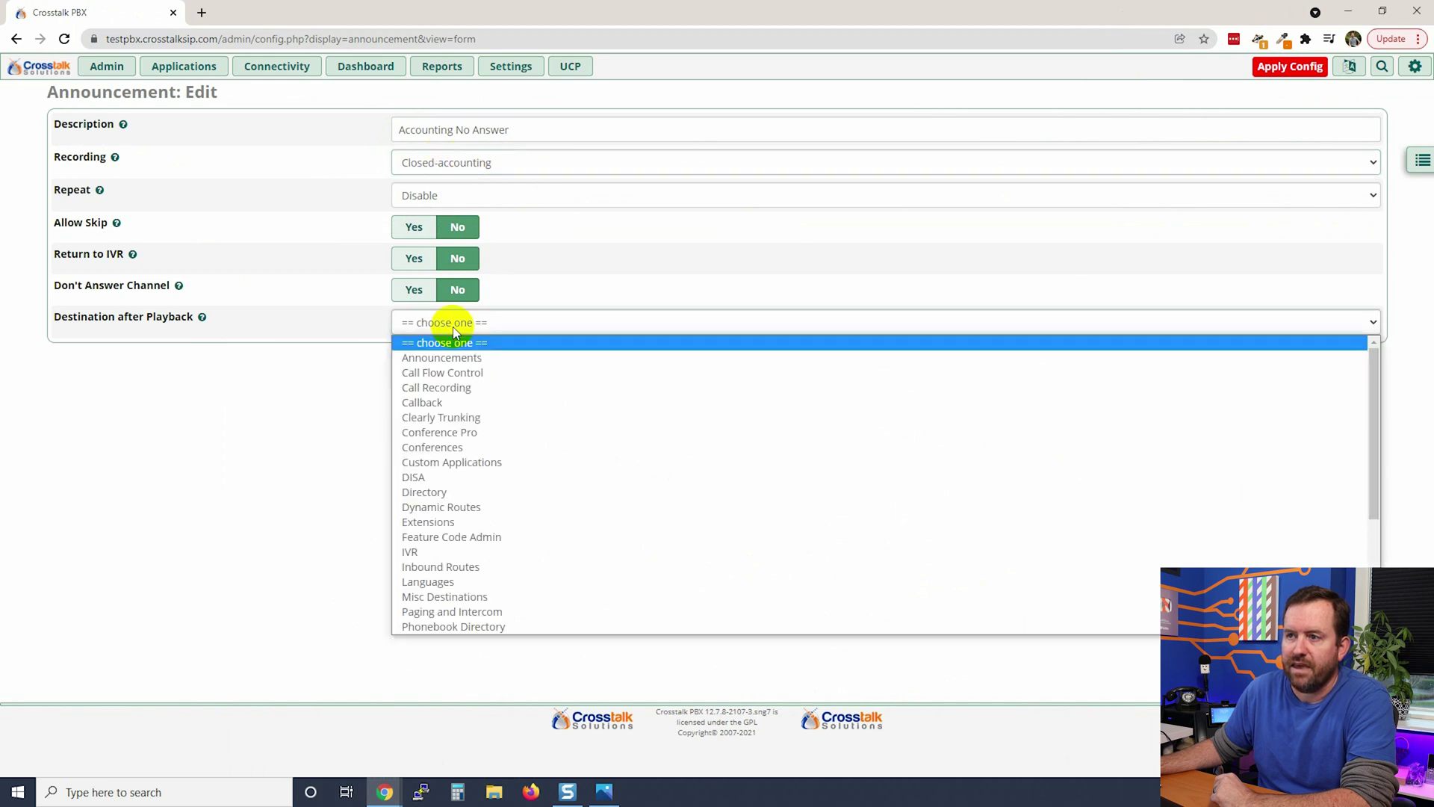
{"action": "scroll", "coordinate": [454, 528], "scroll_direction": "down", "scroll_amount": 5}
{"action": "left_click", "coordinate": [441, 611]}
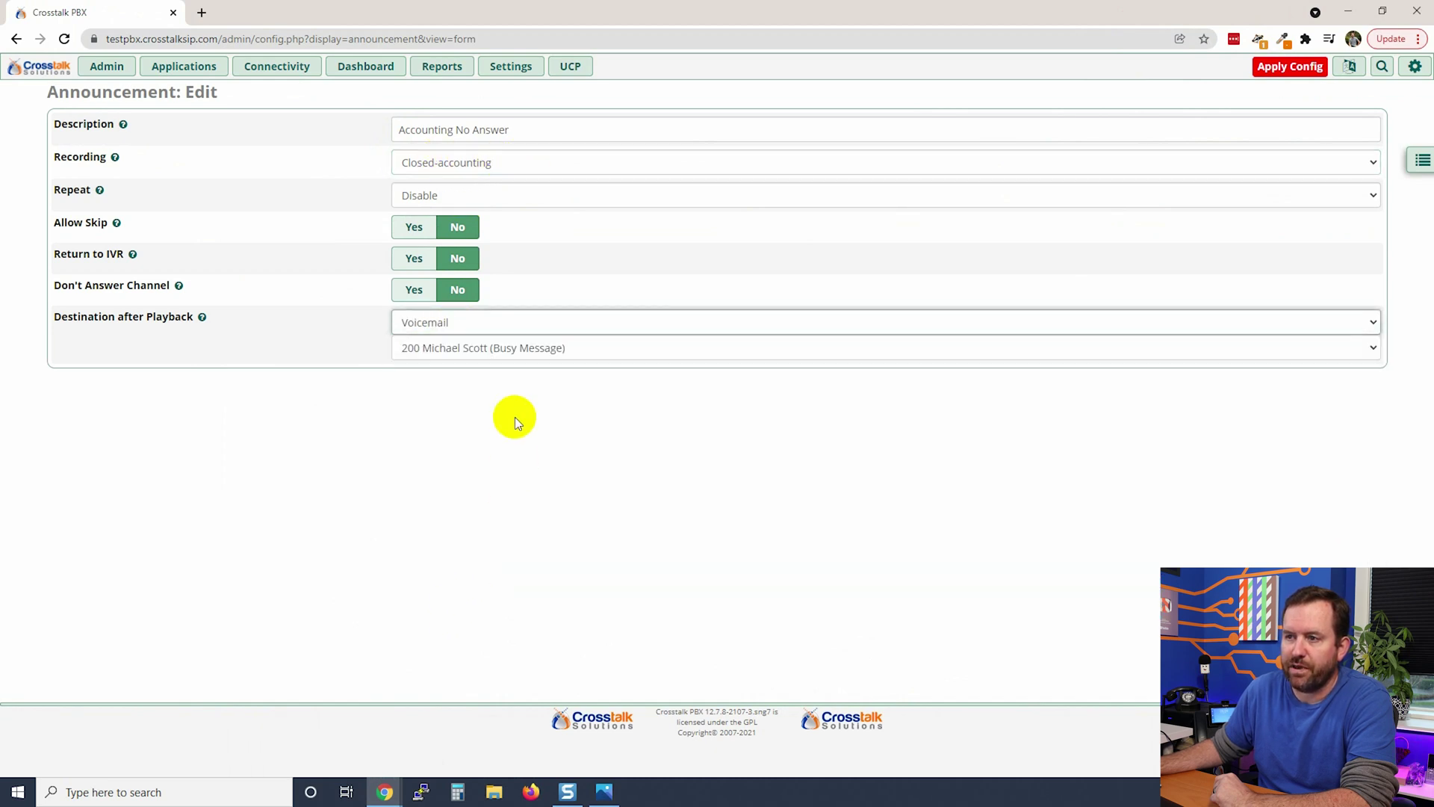
{"action": "left_click", "coordinate": [513, 347]}
{"action": "scroll", "coordinate": [525, 499], "scroll_direction": "down", "scroll_amount": 5}
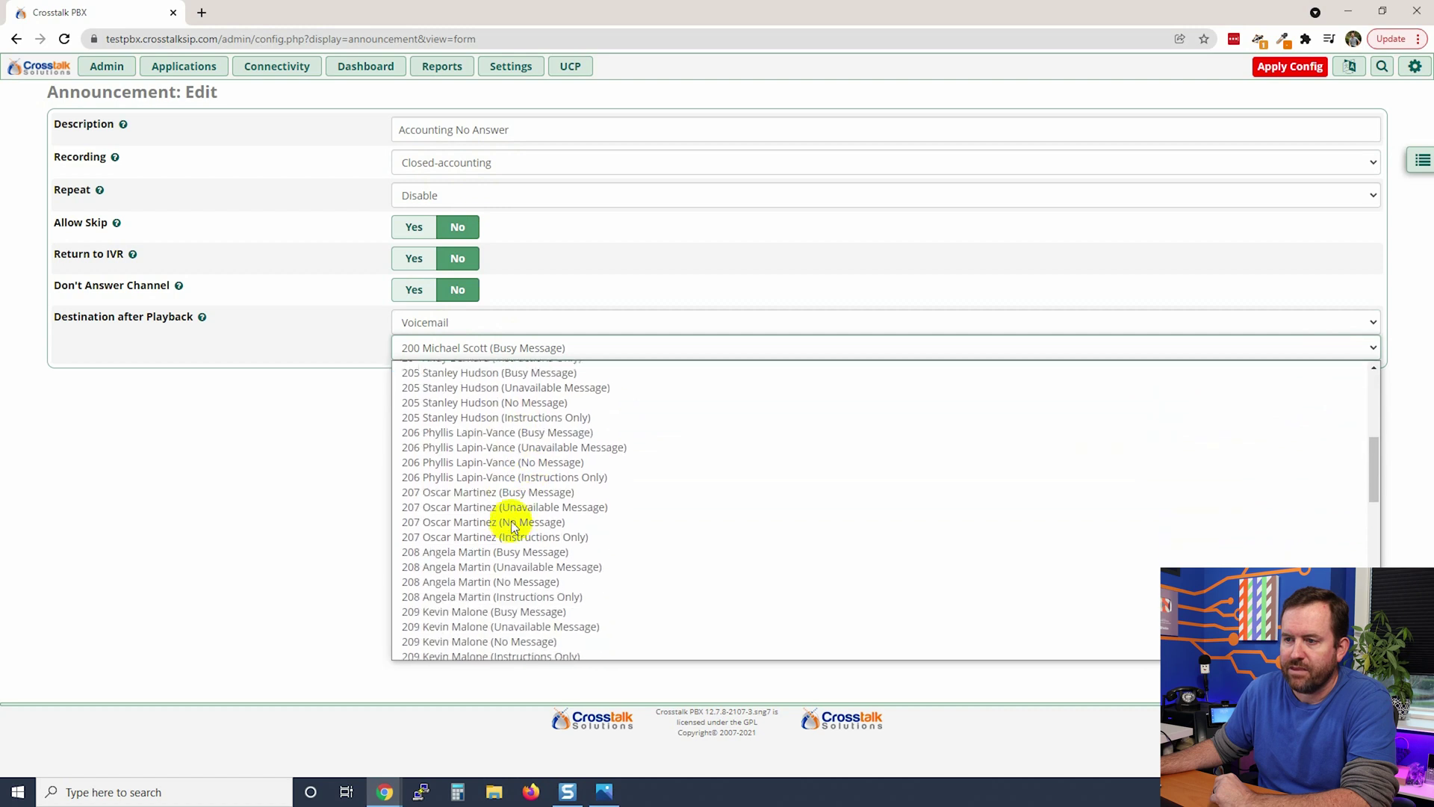
{"action": "left_click", "coordinate": [475, 594]}
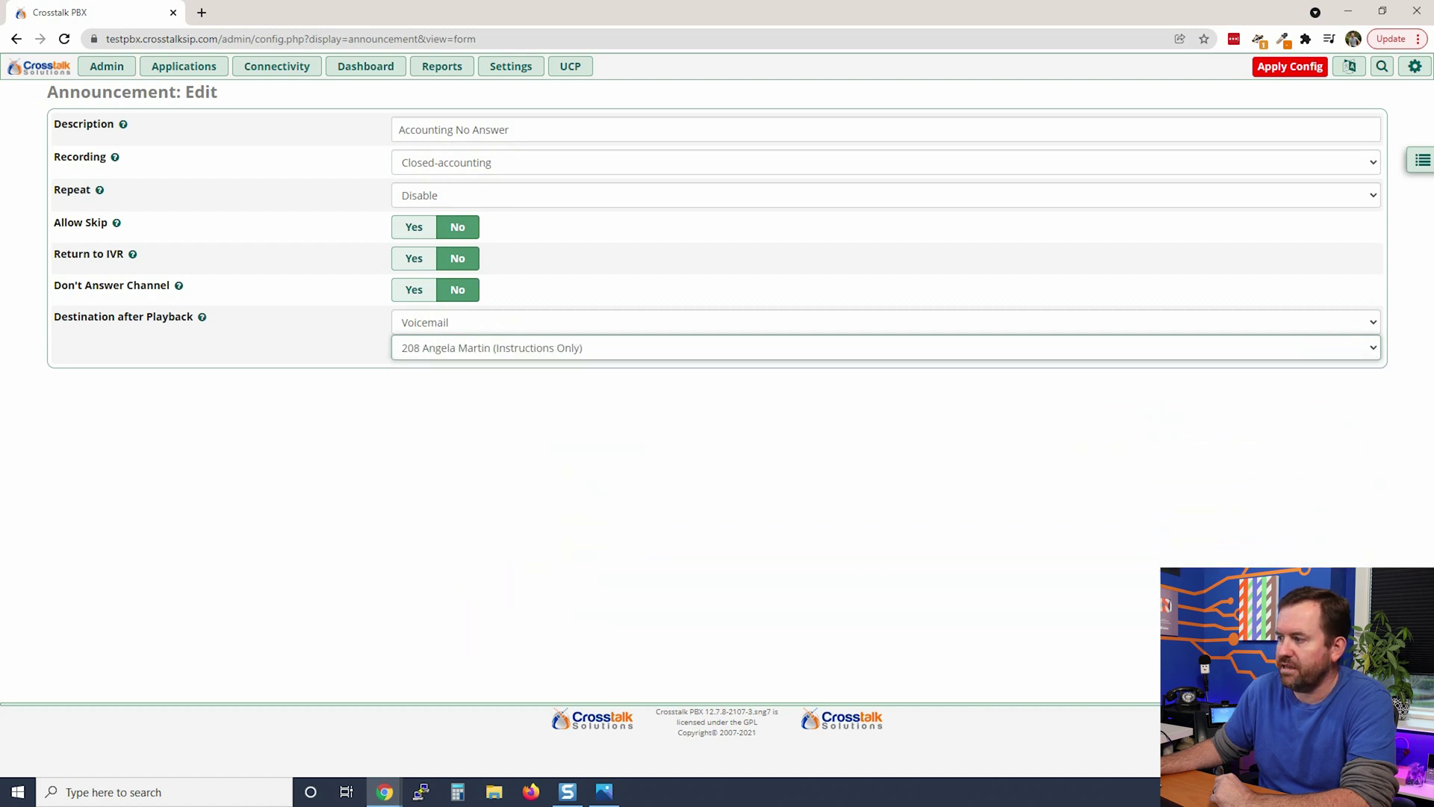
{"action": "left_click", "coordinate": [1285, 747]}
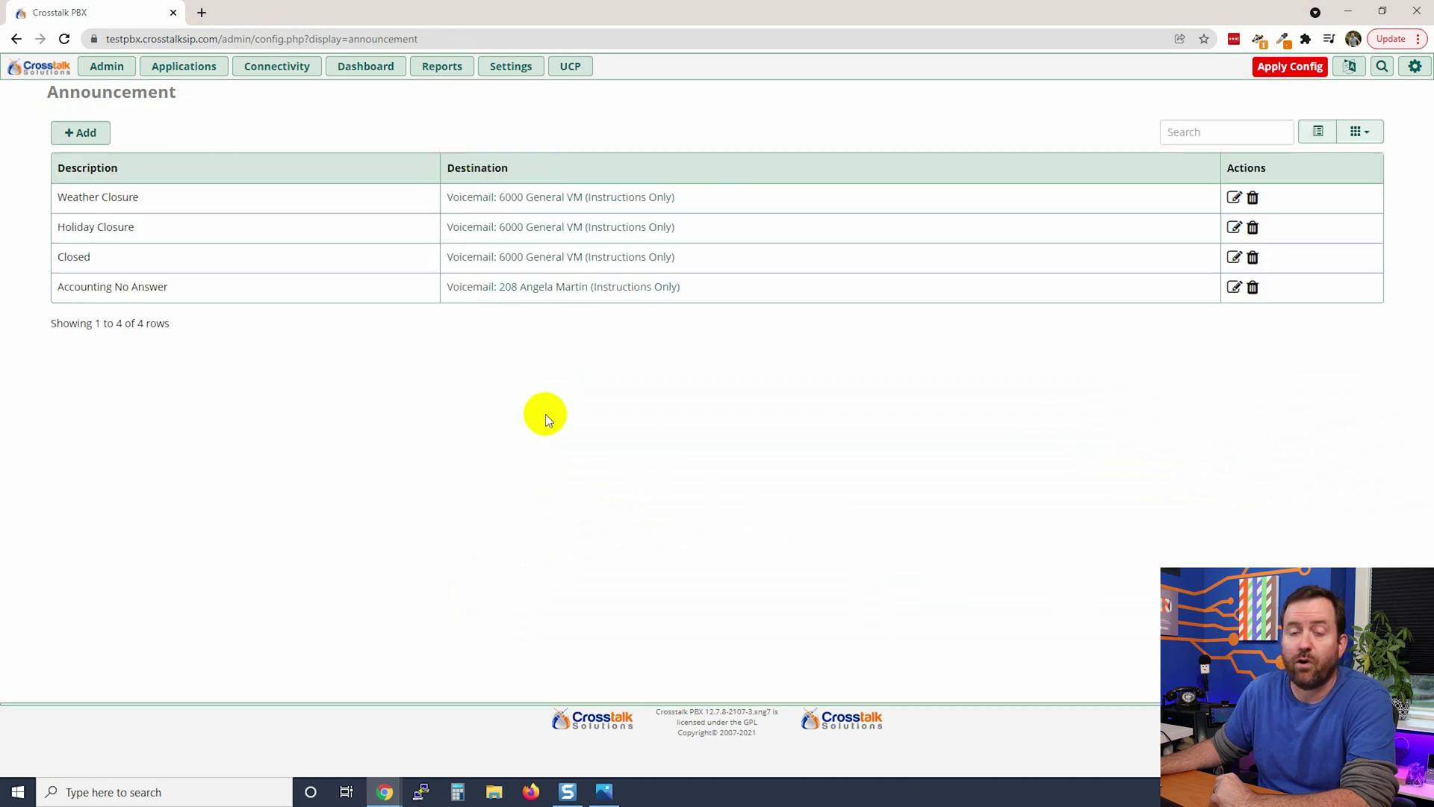
- Apply the pending configuration so all four announcements take effect
{"action": "left_click", "coordinate": [1288, 66]}
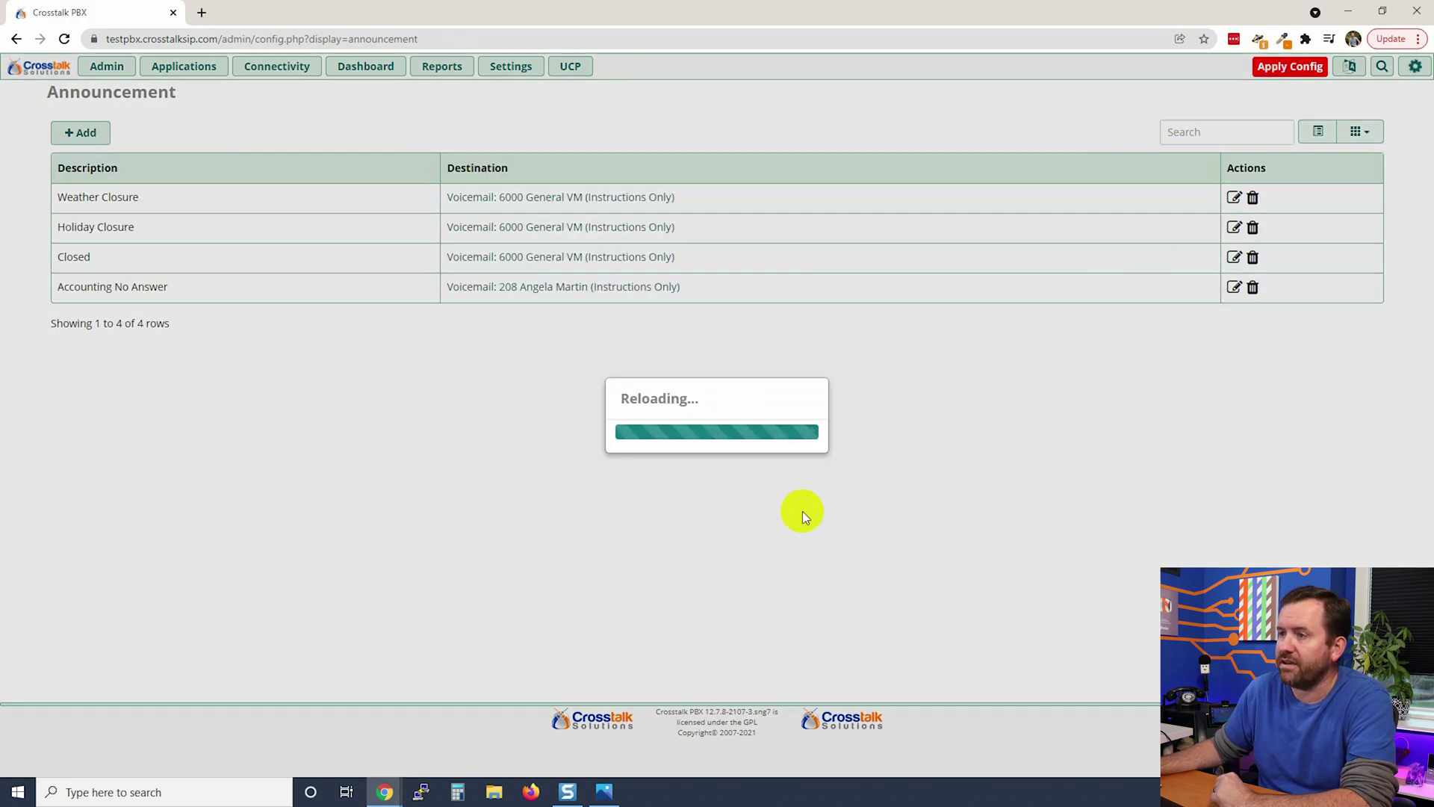